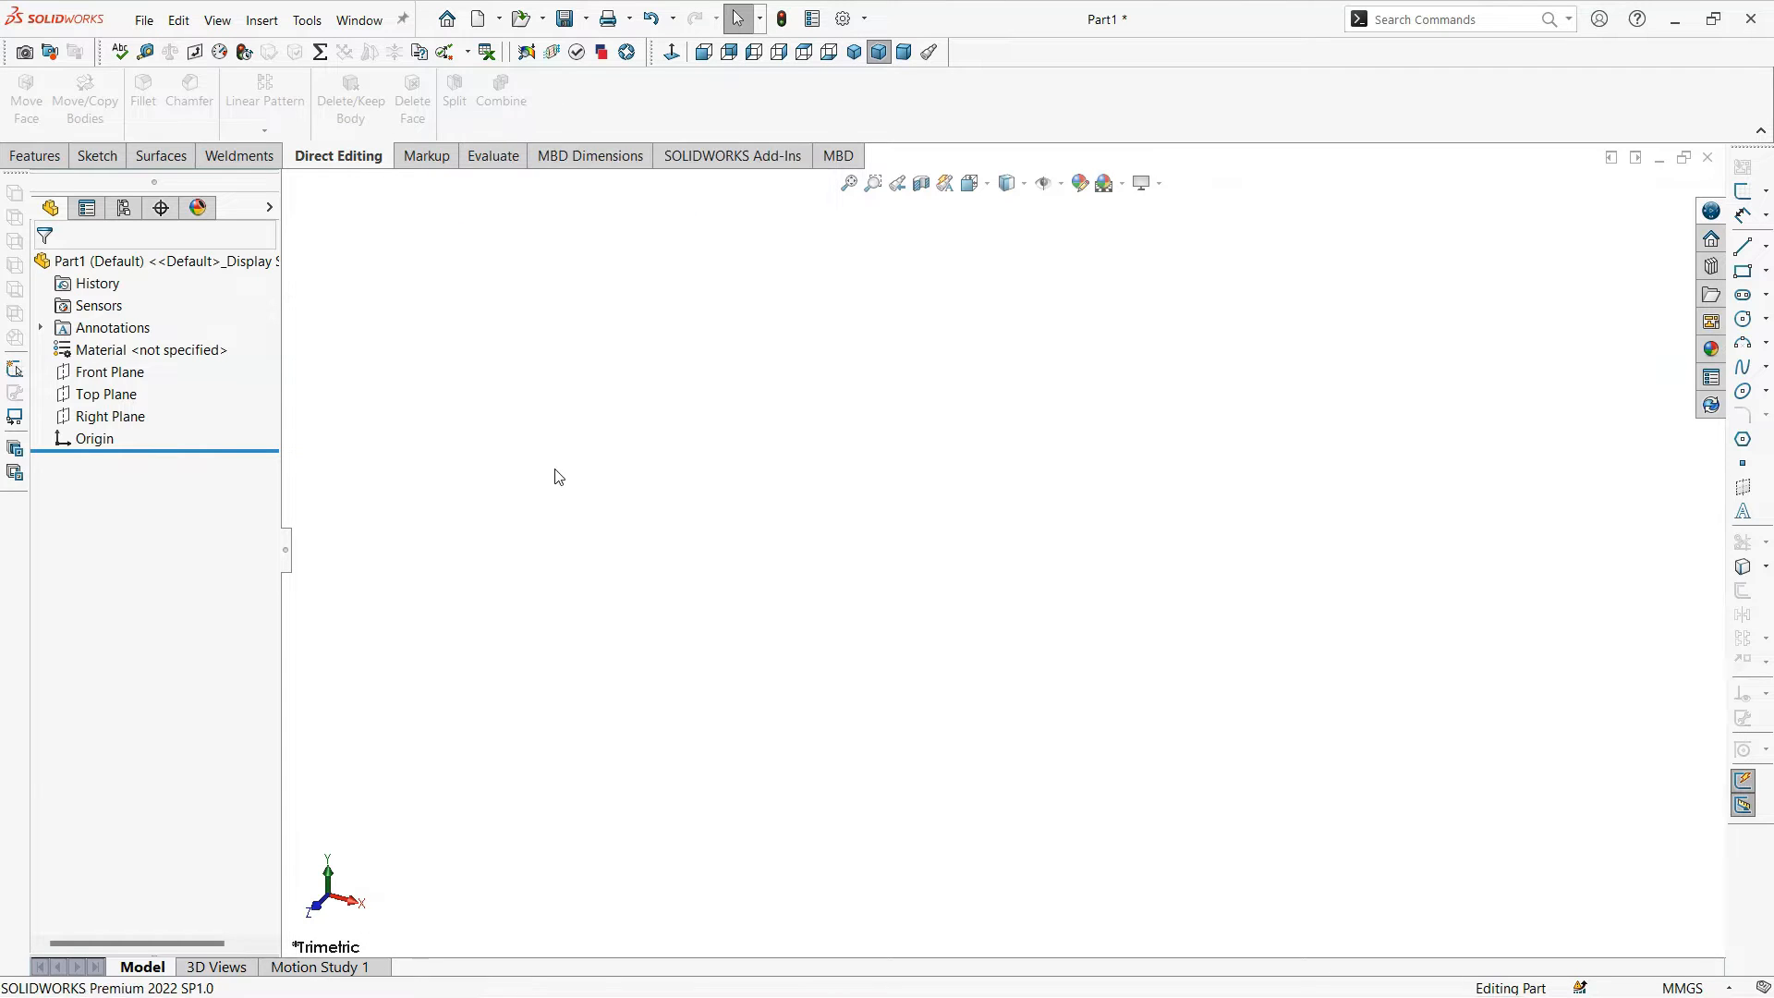
Step: Start a sketch on the Front Plane
{"action": "left_click", "coordinate": [145, 380]}
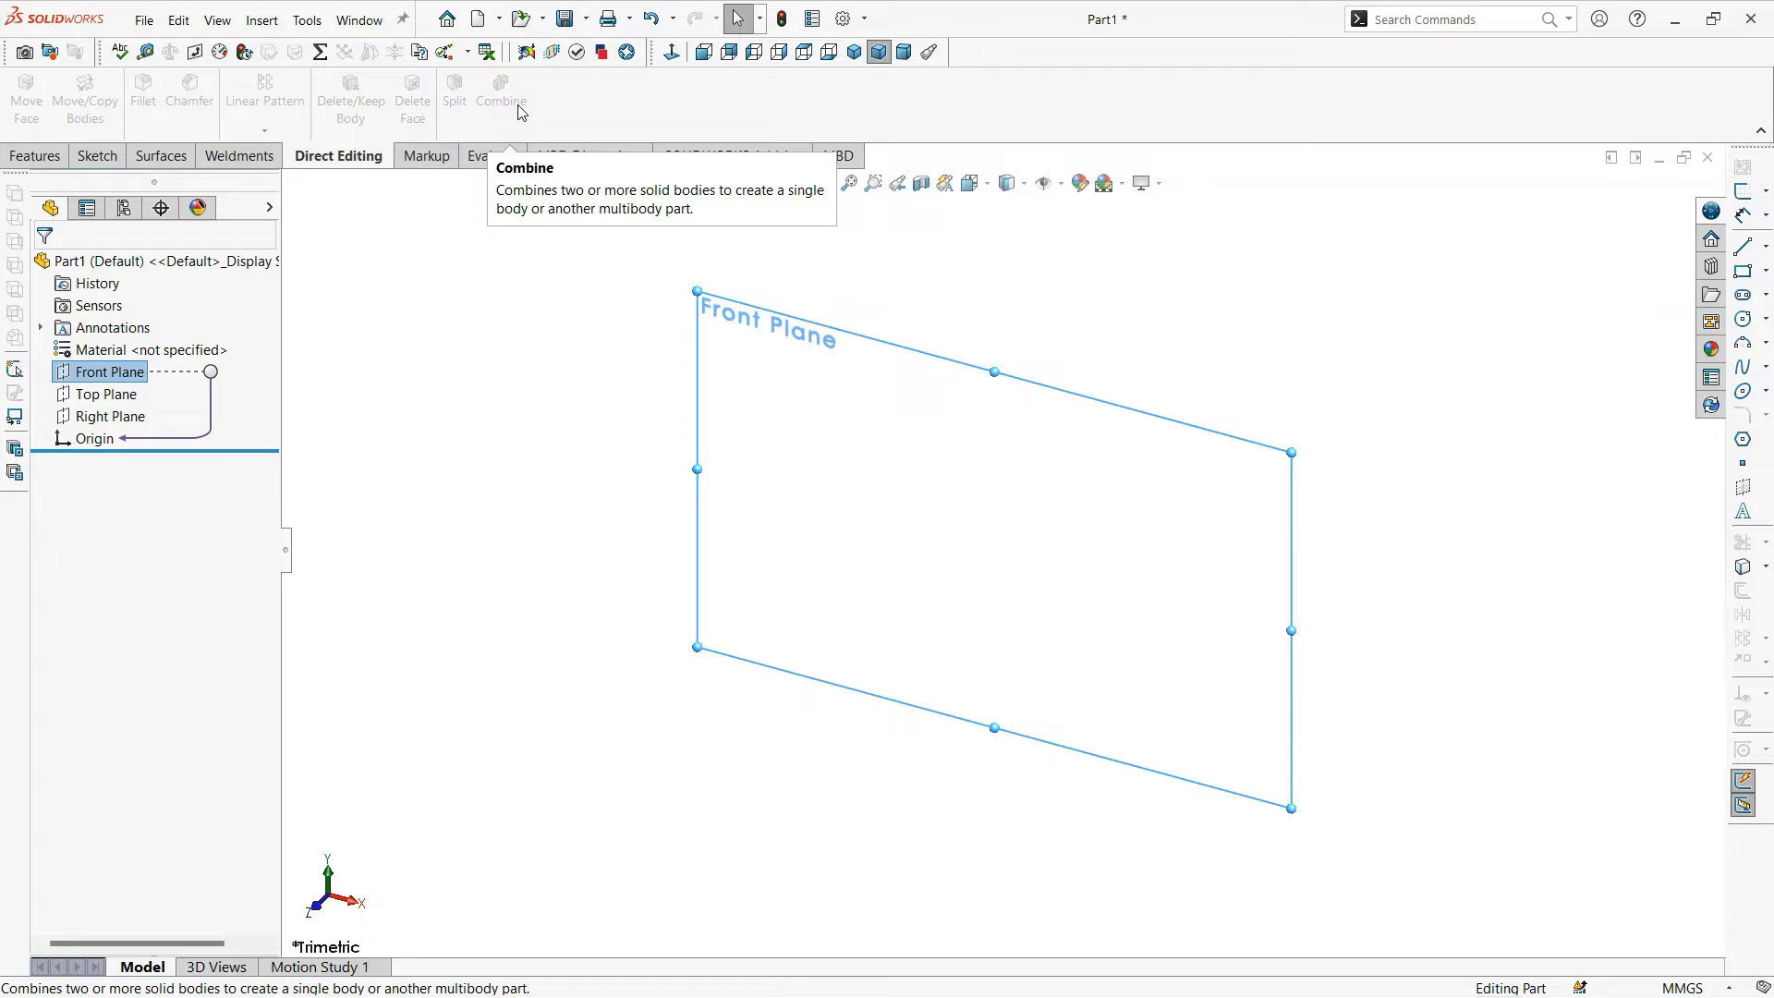
{"action": "left_click", "coordinate": [424, 622]}
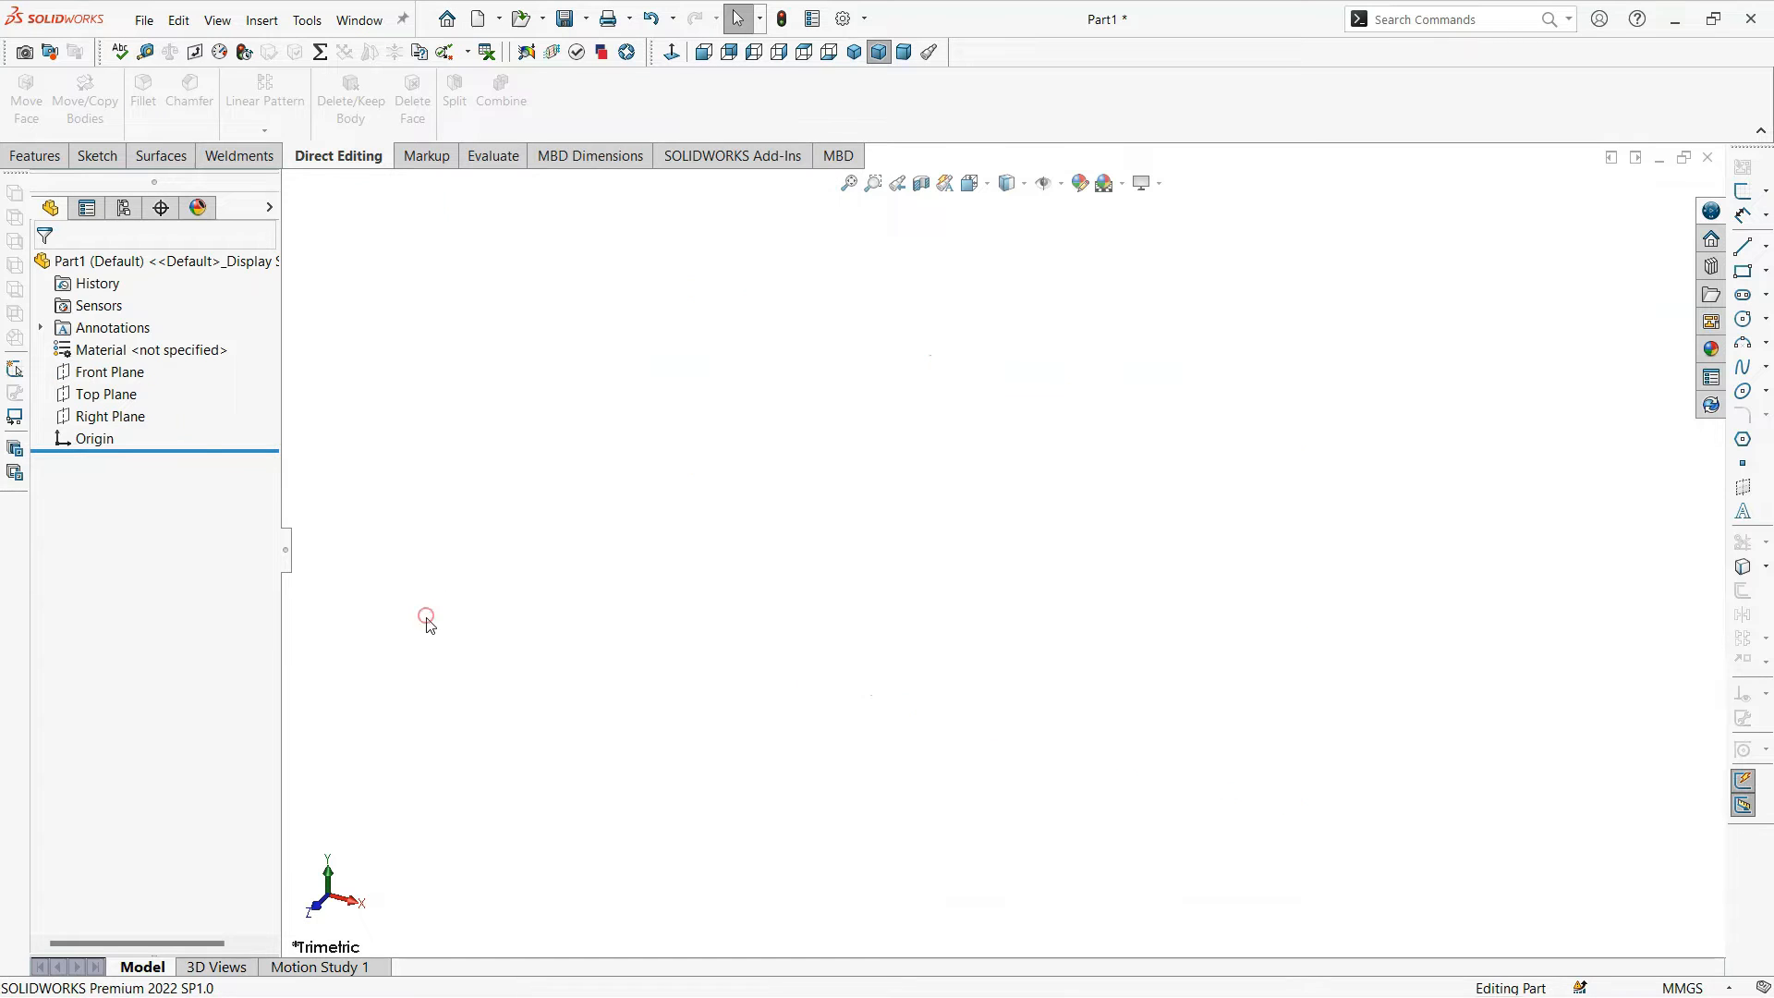
{"action": "left_click", "coordinate": [110, 394]}
{"action": "left_click", "coordinate": [110, 371]}
{"action": "left_click", "coordinate": [115, 343]}
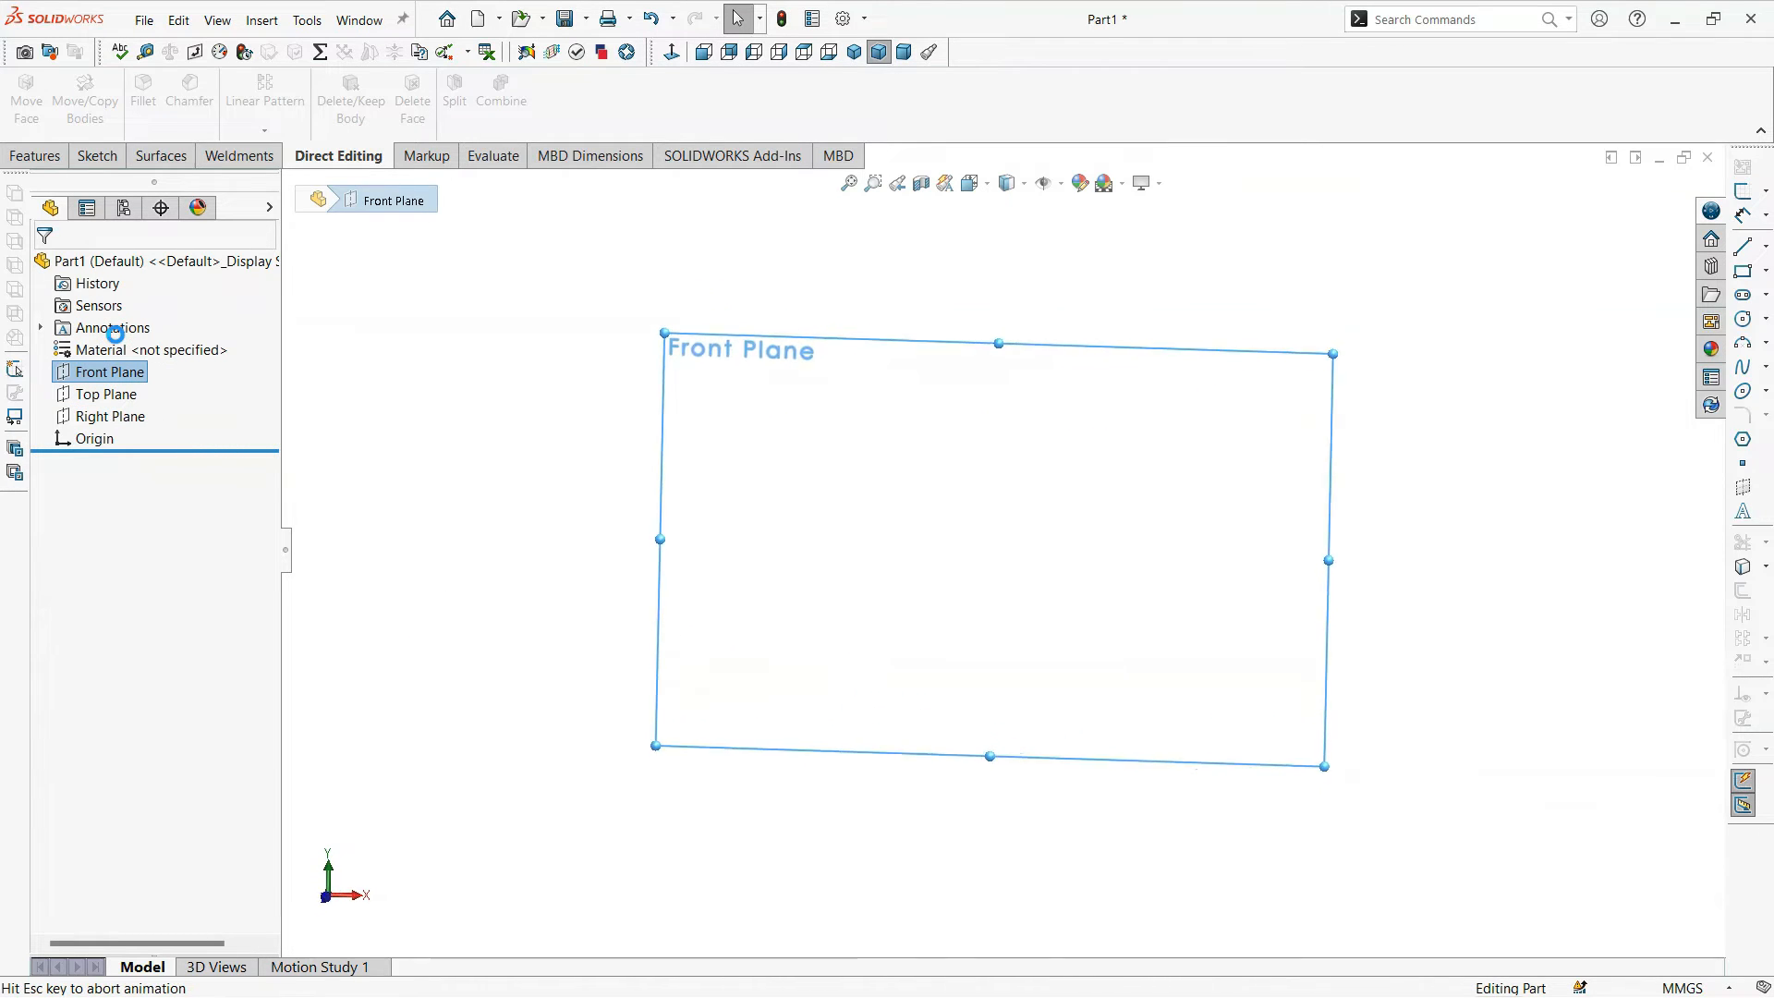
{"action": "left_click", "coordinate": [173, 103]}
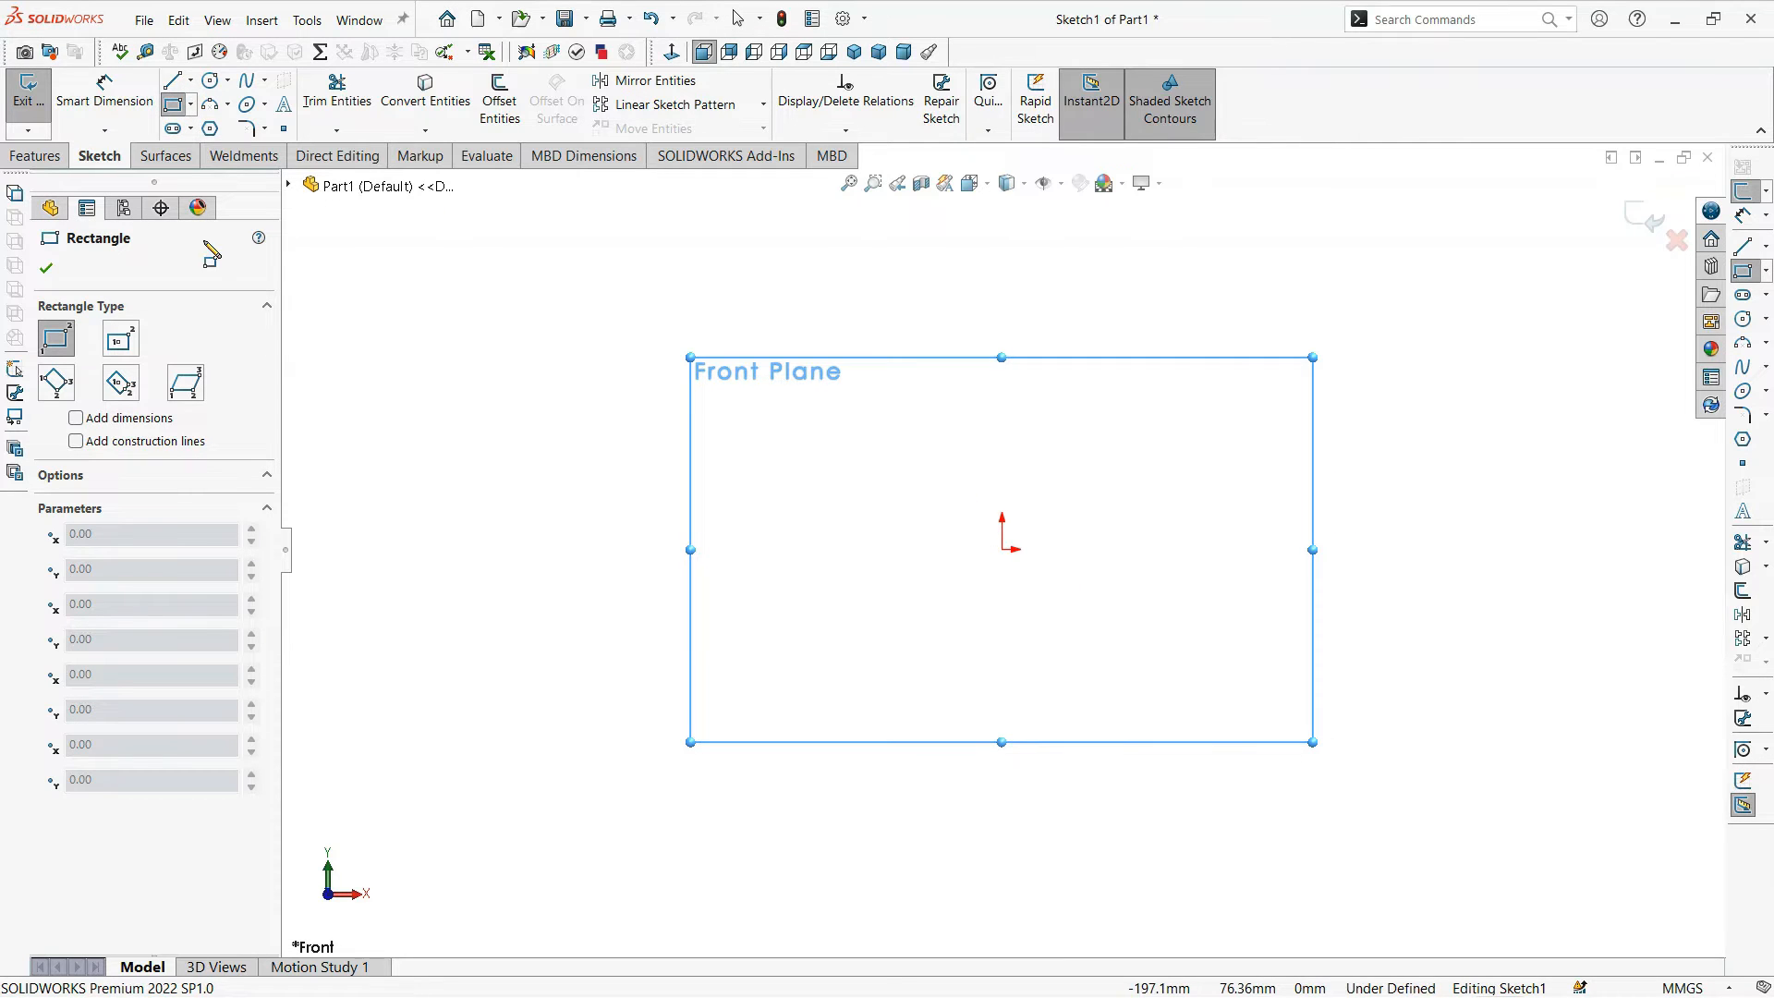
{"action": "left_click", "coordinate": [173, 80]}
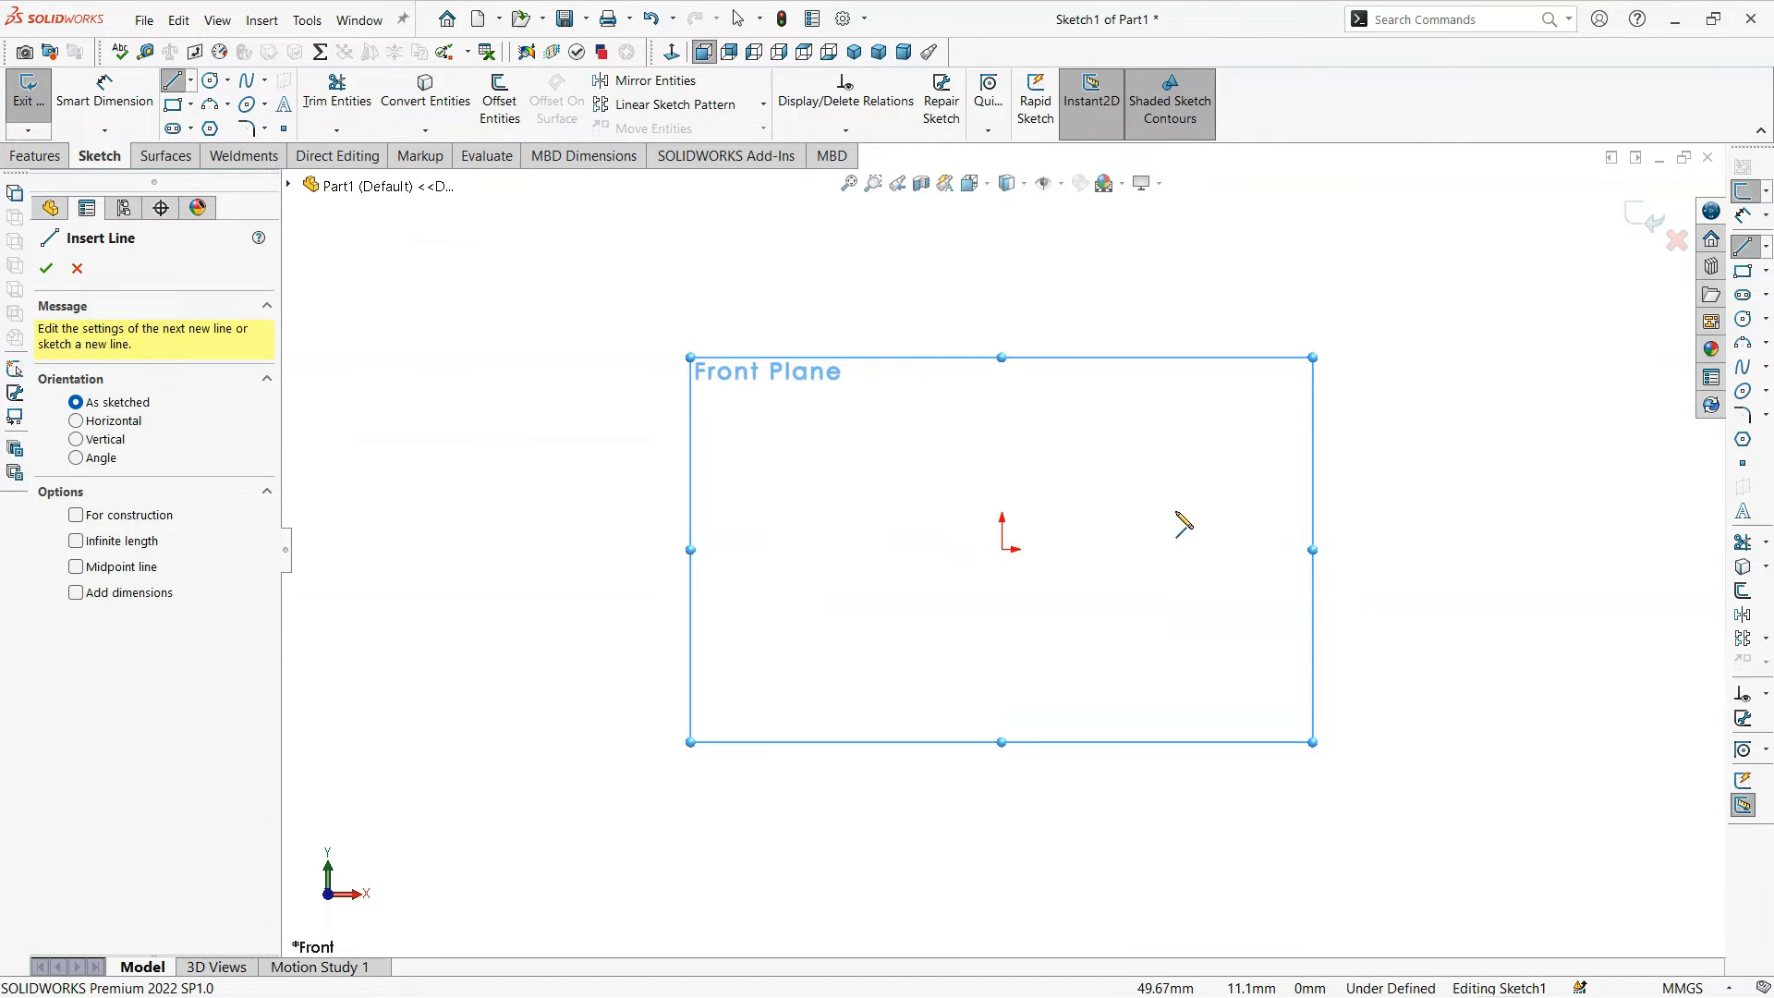
{"action": "left_click", "coordinate": [1102, 493]}
{"action": "left_click", "coordinate": [1054, 587]}
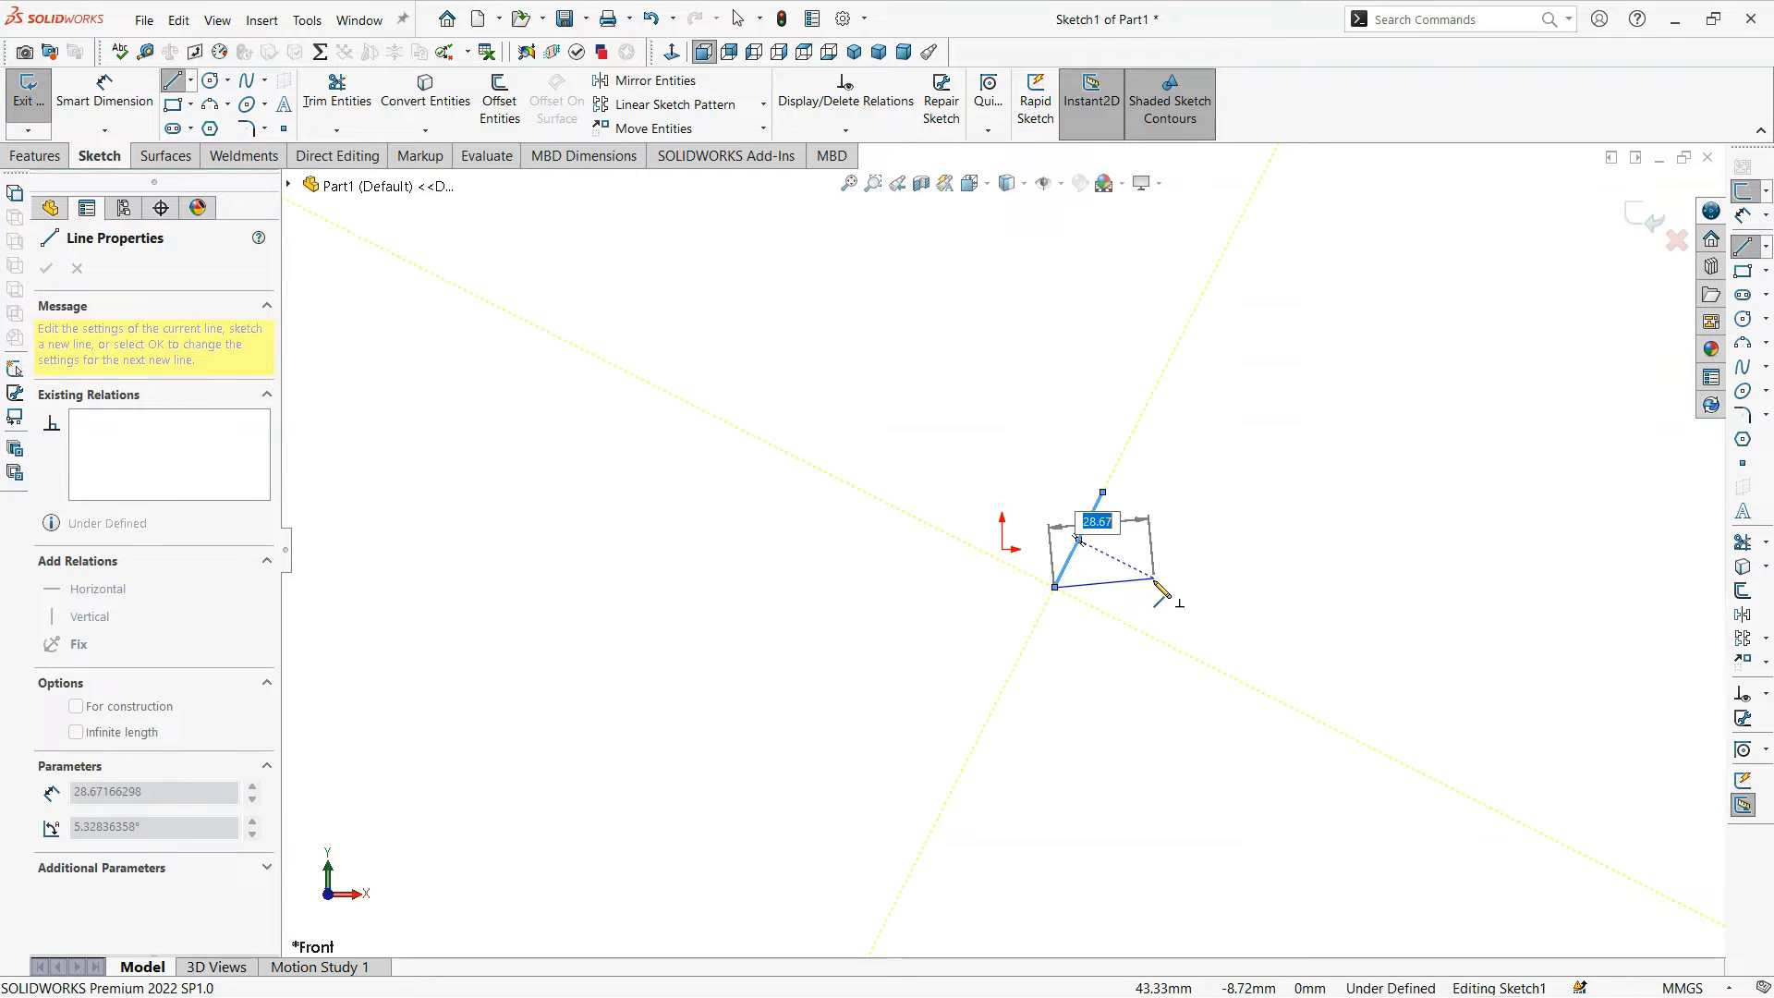
{"action": "key", "text": "Escape"}
{"action": "key", "text": "ctrl+z"}
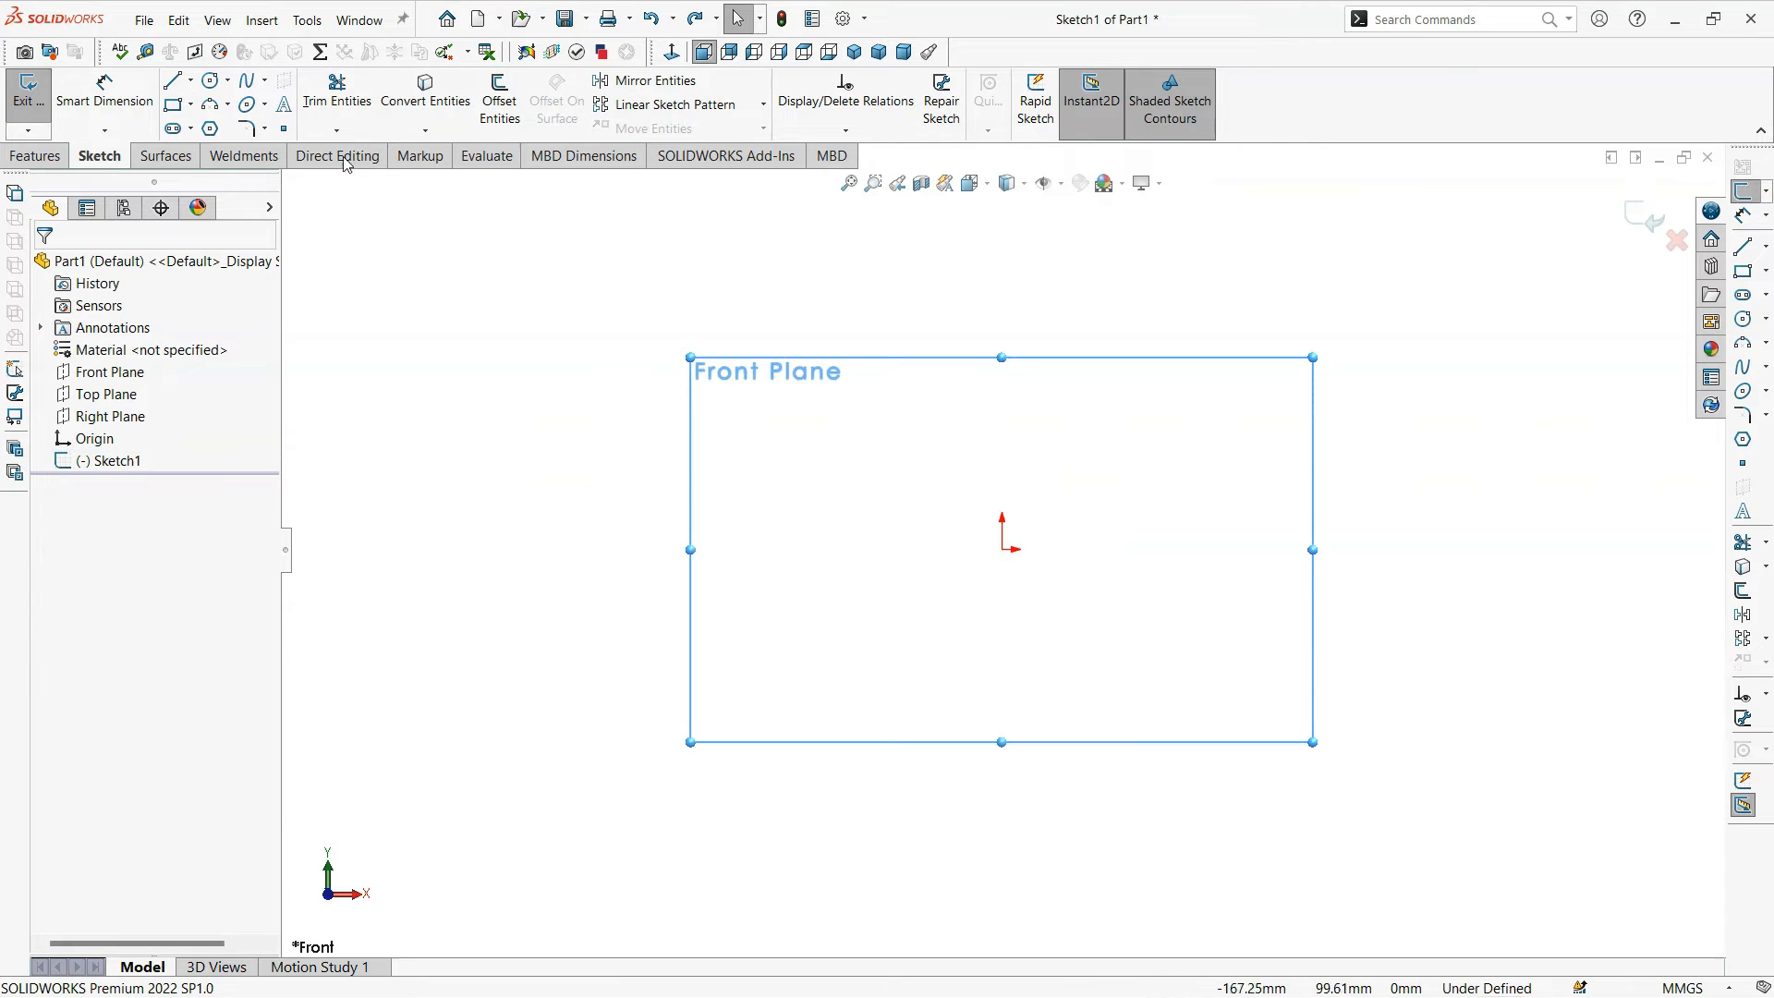
Step: Sketch a closed triangle with lines, its horizontal base passing through the origin and its apex directly above the origin
{"action": "left_click", "coordinate": [184, 90]}
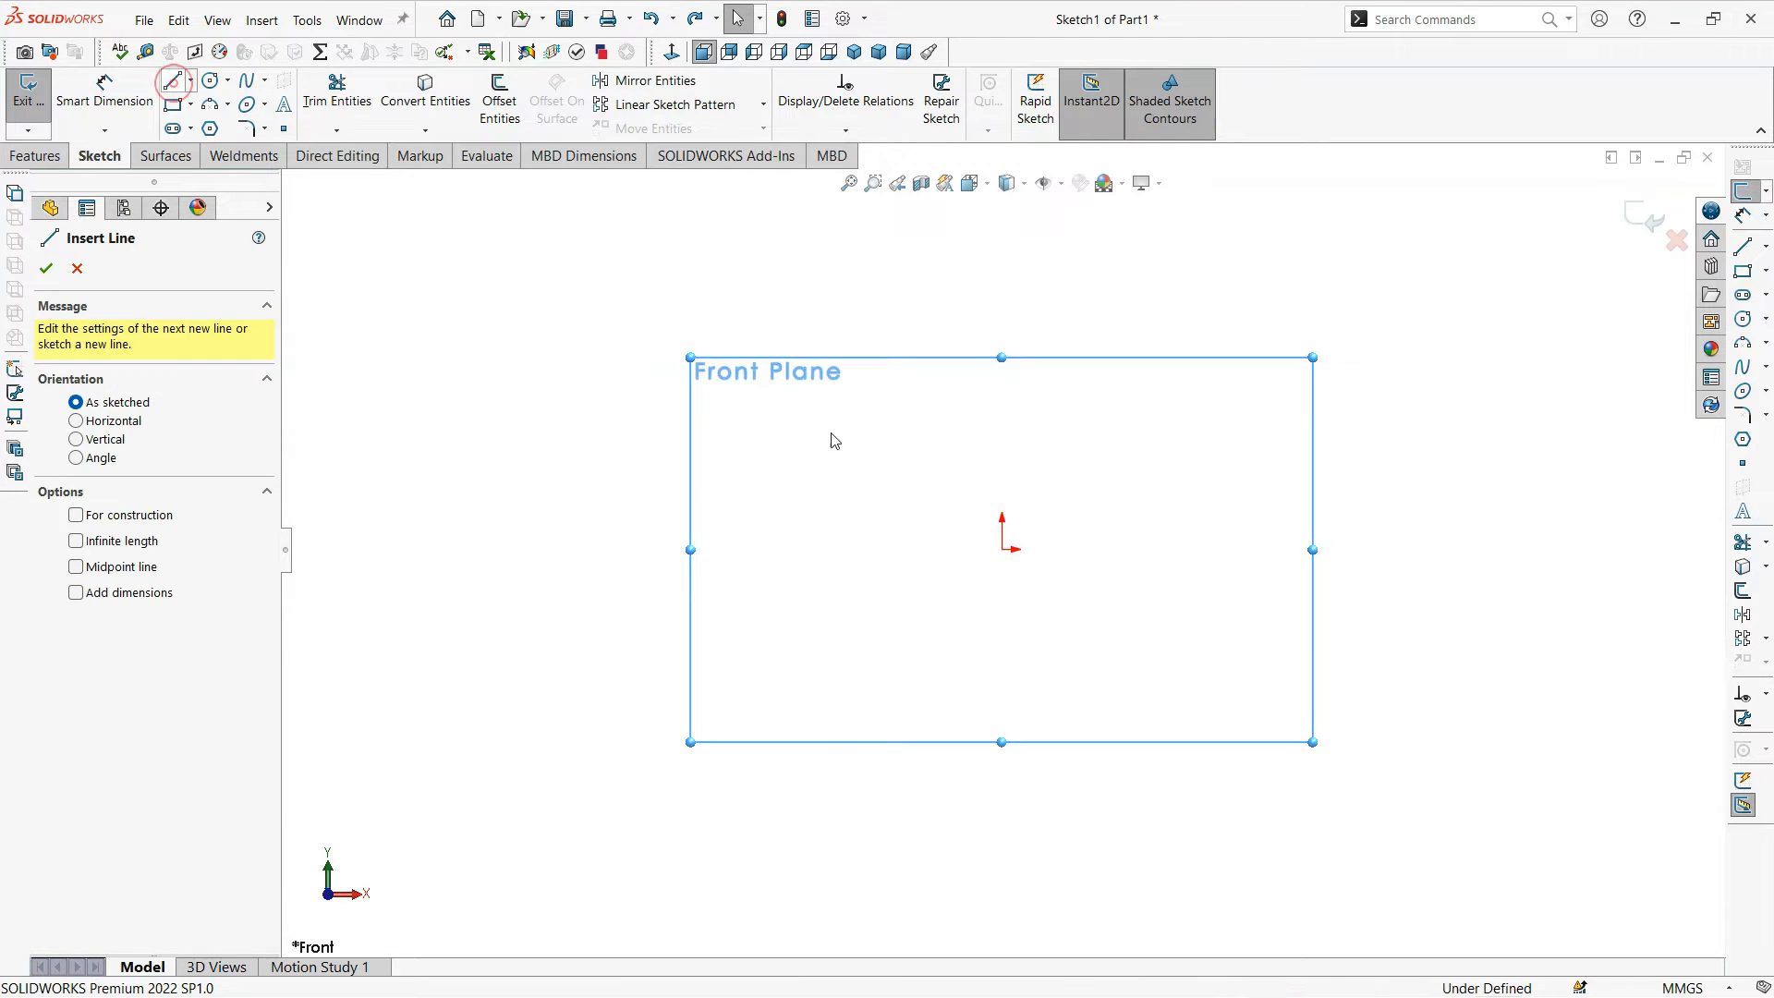
{"action": "left_click", "coordinate": [1003, 549]}
{"action": "left_click", "coordinate": [940, 549]}
{"action": "left_click", "coordinate": [1002, 453]}
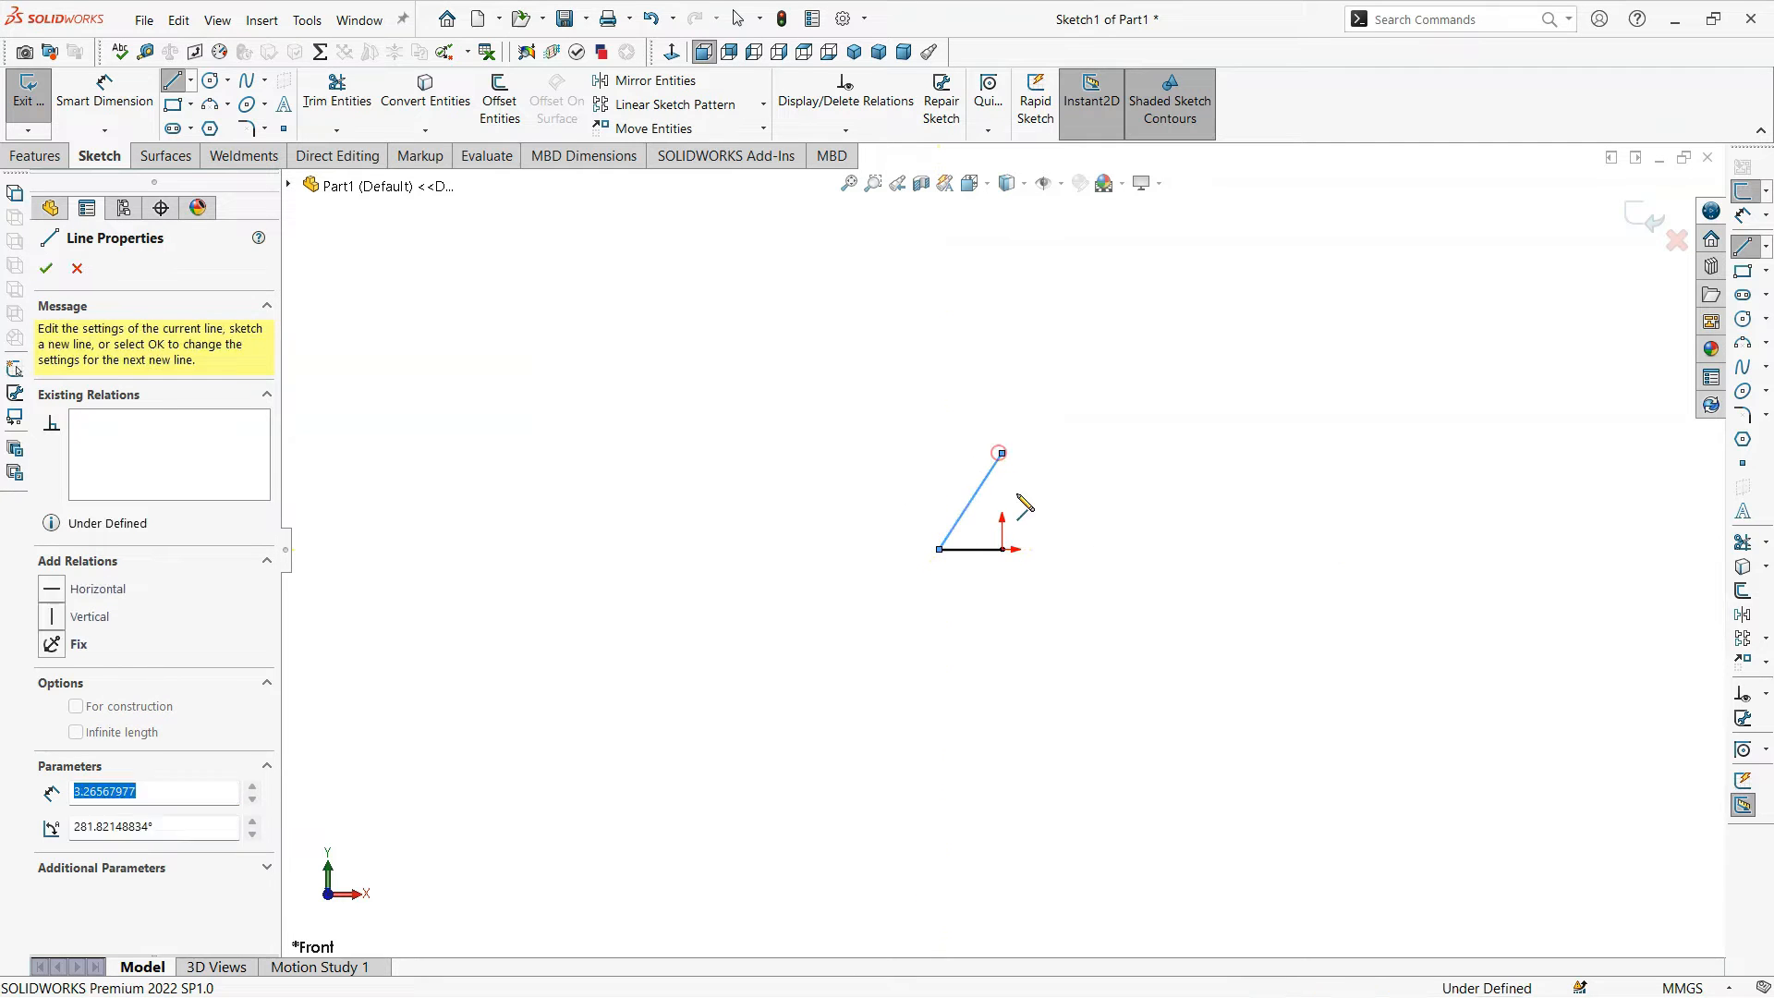
{"action": "left_click", "coordinate": [1059, 549]}
{"action": "left_click", "coordinate": [1002, 549]}
{"action": "key", "text": "Escape"}
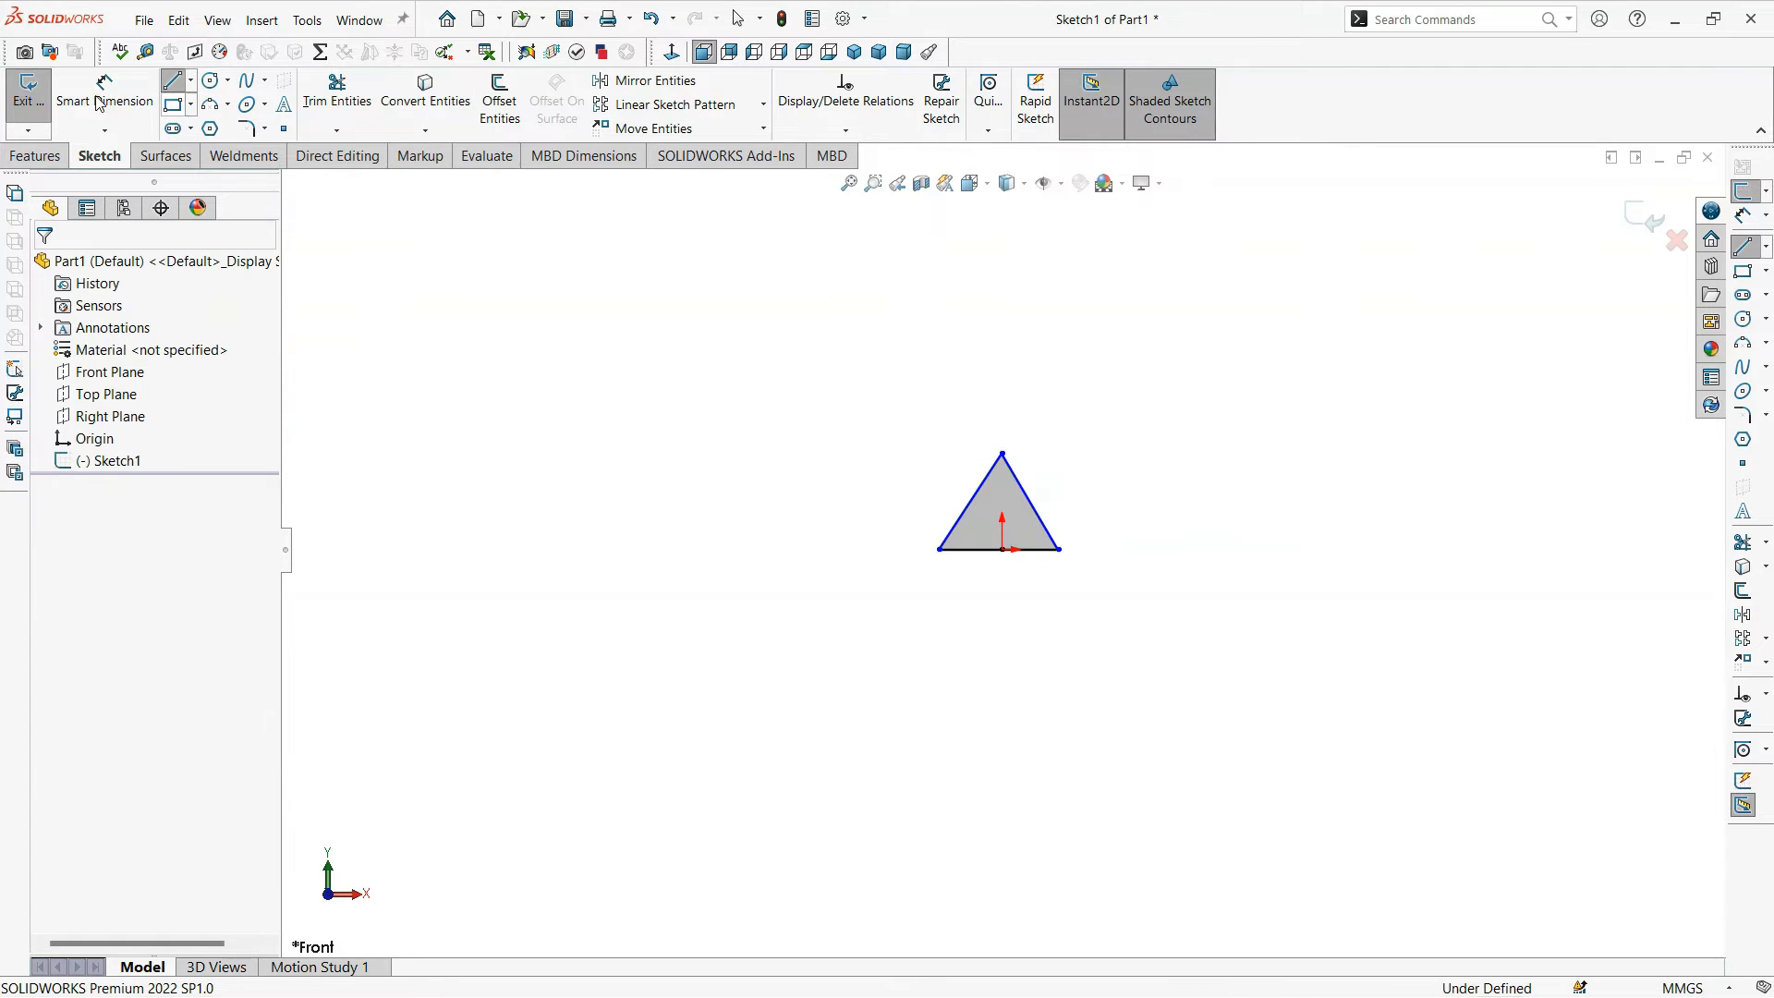
Step: Extrude the triangle as a boss with a blind depth of 10 mm
{"action": "left_click", "coordinate": [35, 155]}
{"action": "left_click", "coordinate": [38, 100]}
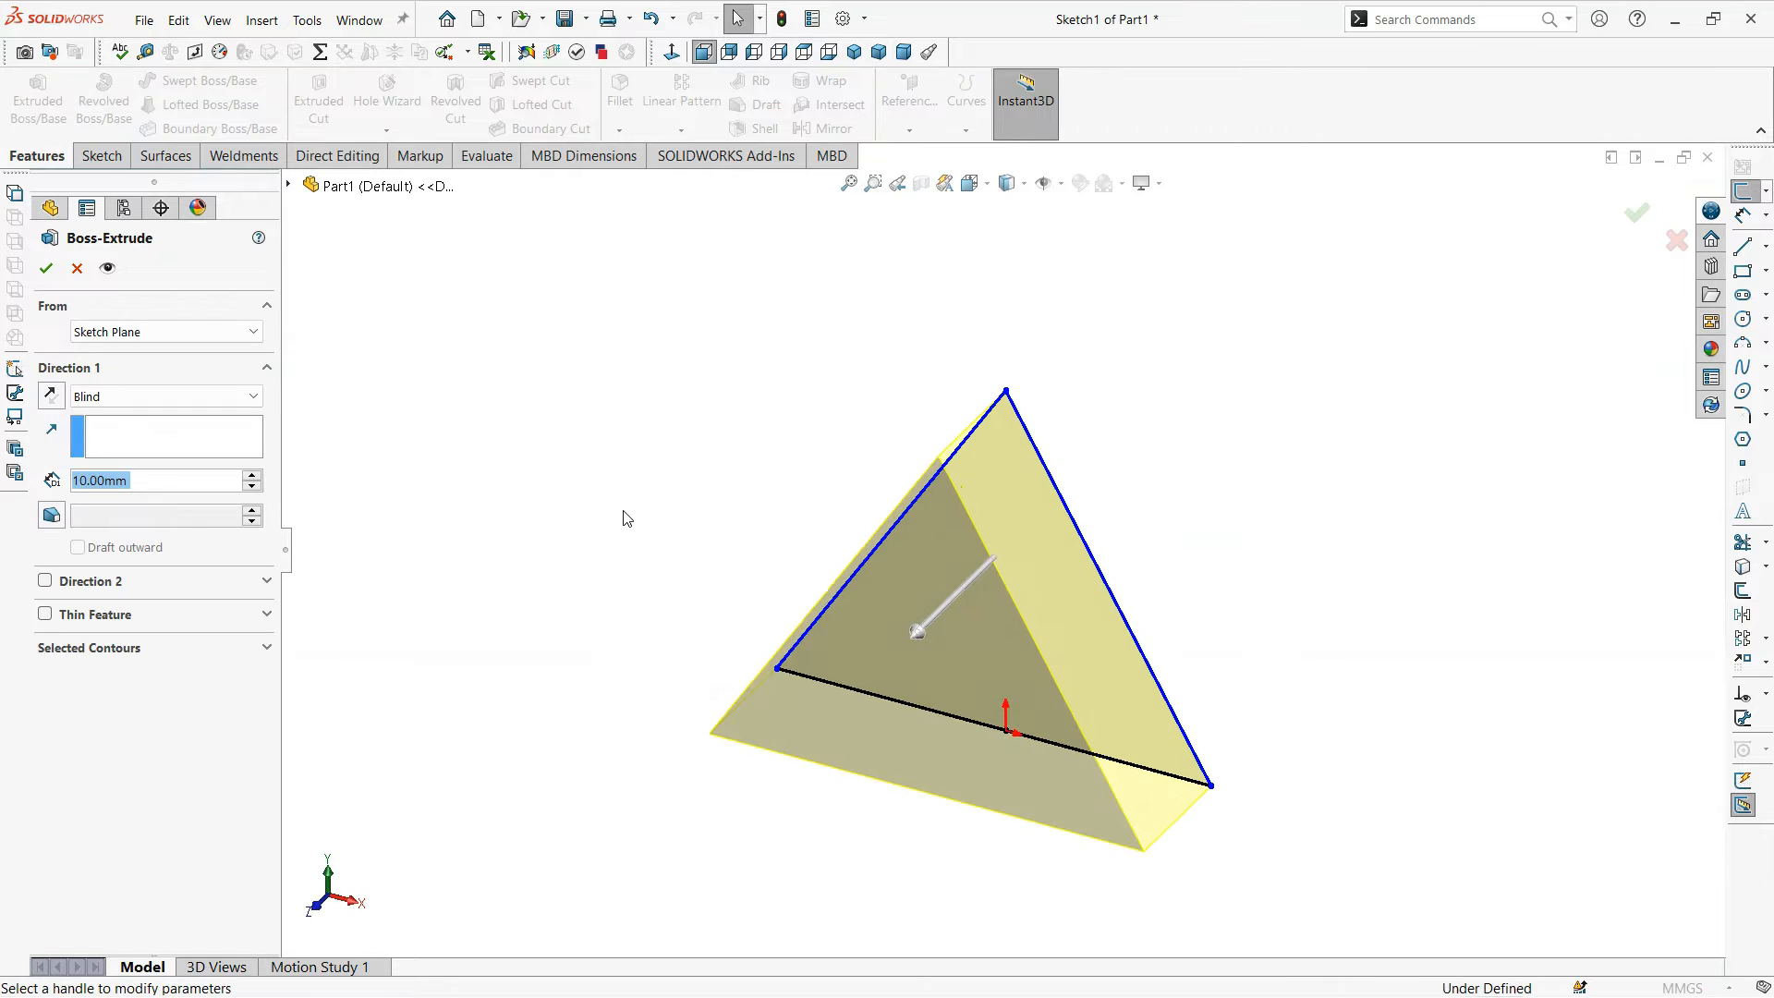
{"action": "left_click", "coordinate": [46, 268]}
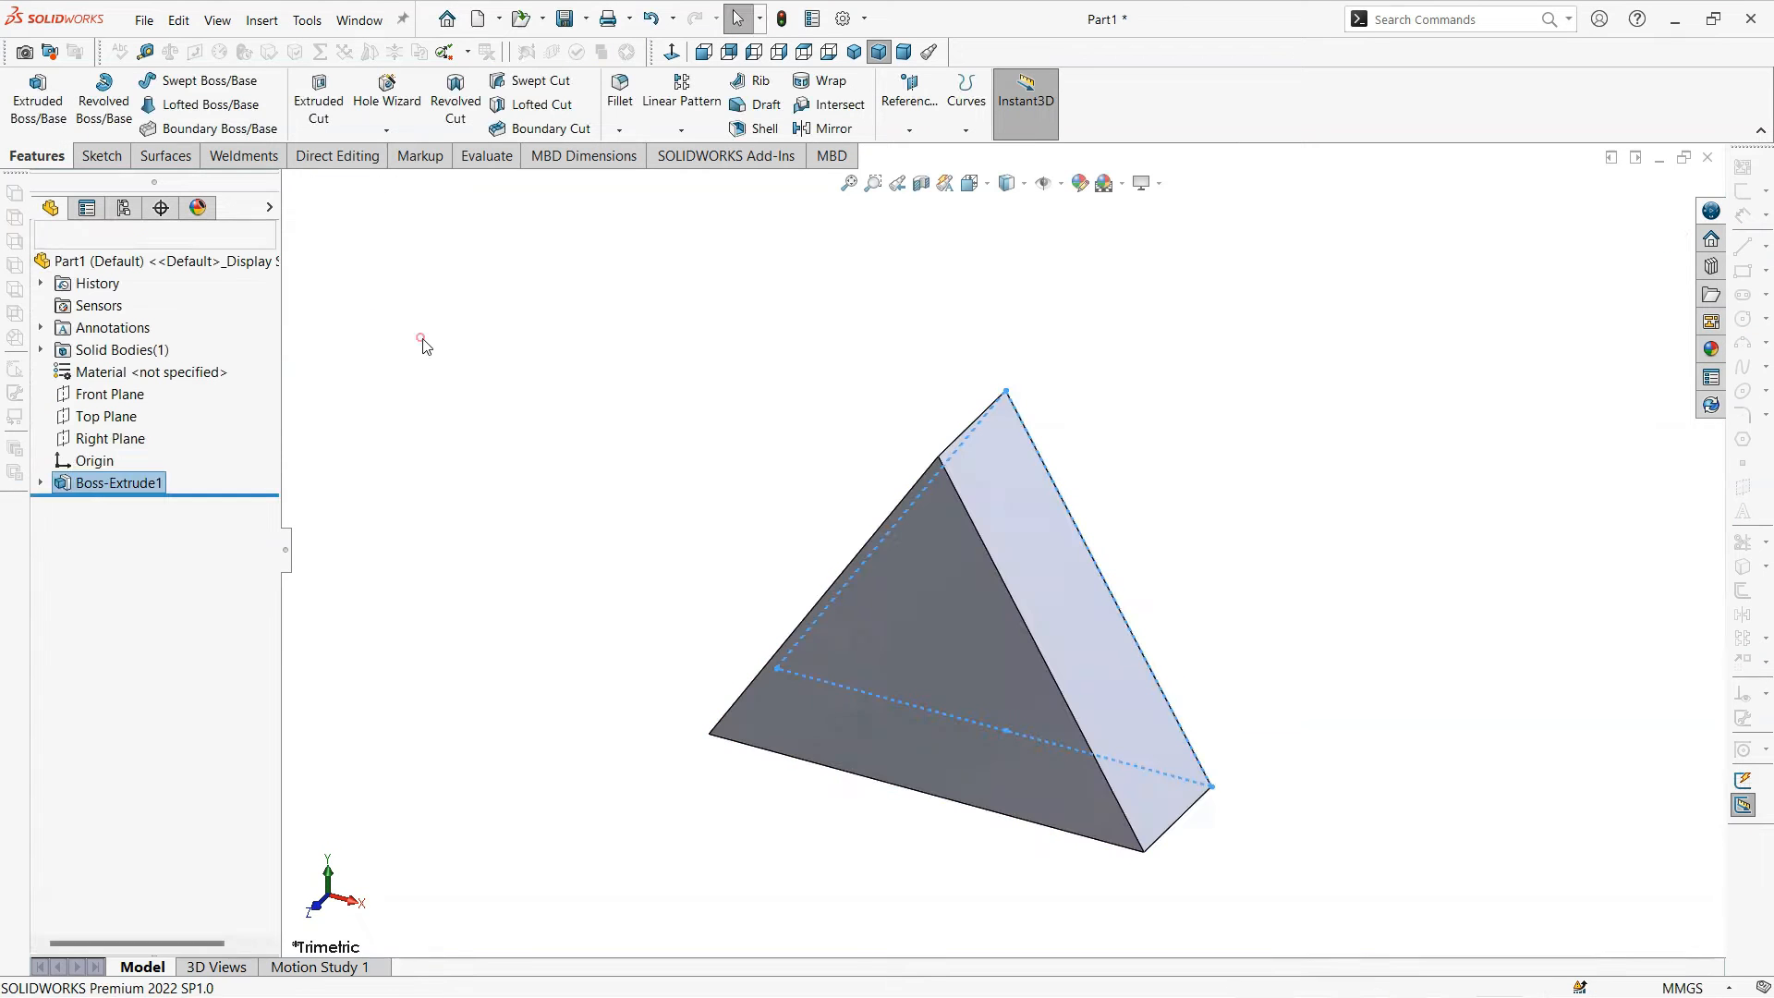
Step: Start a second sketch on the Front Plane
{"action": "left_click", "coordinate": [119, 395]}
{"action": "left_click", "coordinate": [129, 361]}
{"action": "left_click", "coordinate": [172, 104]}
{"action": "left_click", "coordinate": [120, 338]}
{"action": "left_click", "coordinate": [1024, 624]}
{"action": "left_click", "coordinate": [1394, 358]}
{"action": "key", "text": "Escape"}
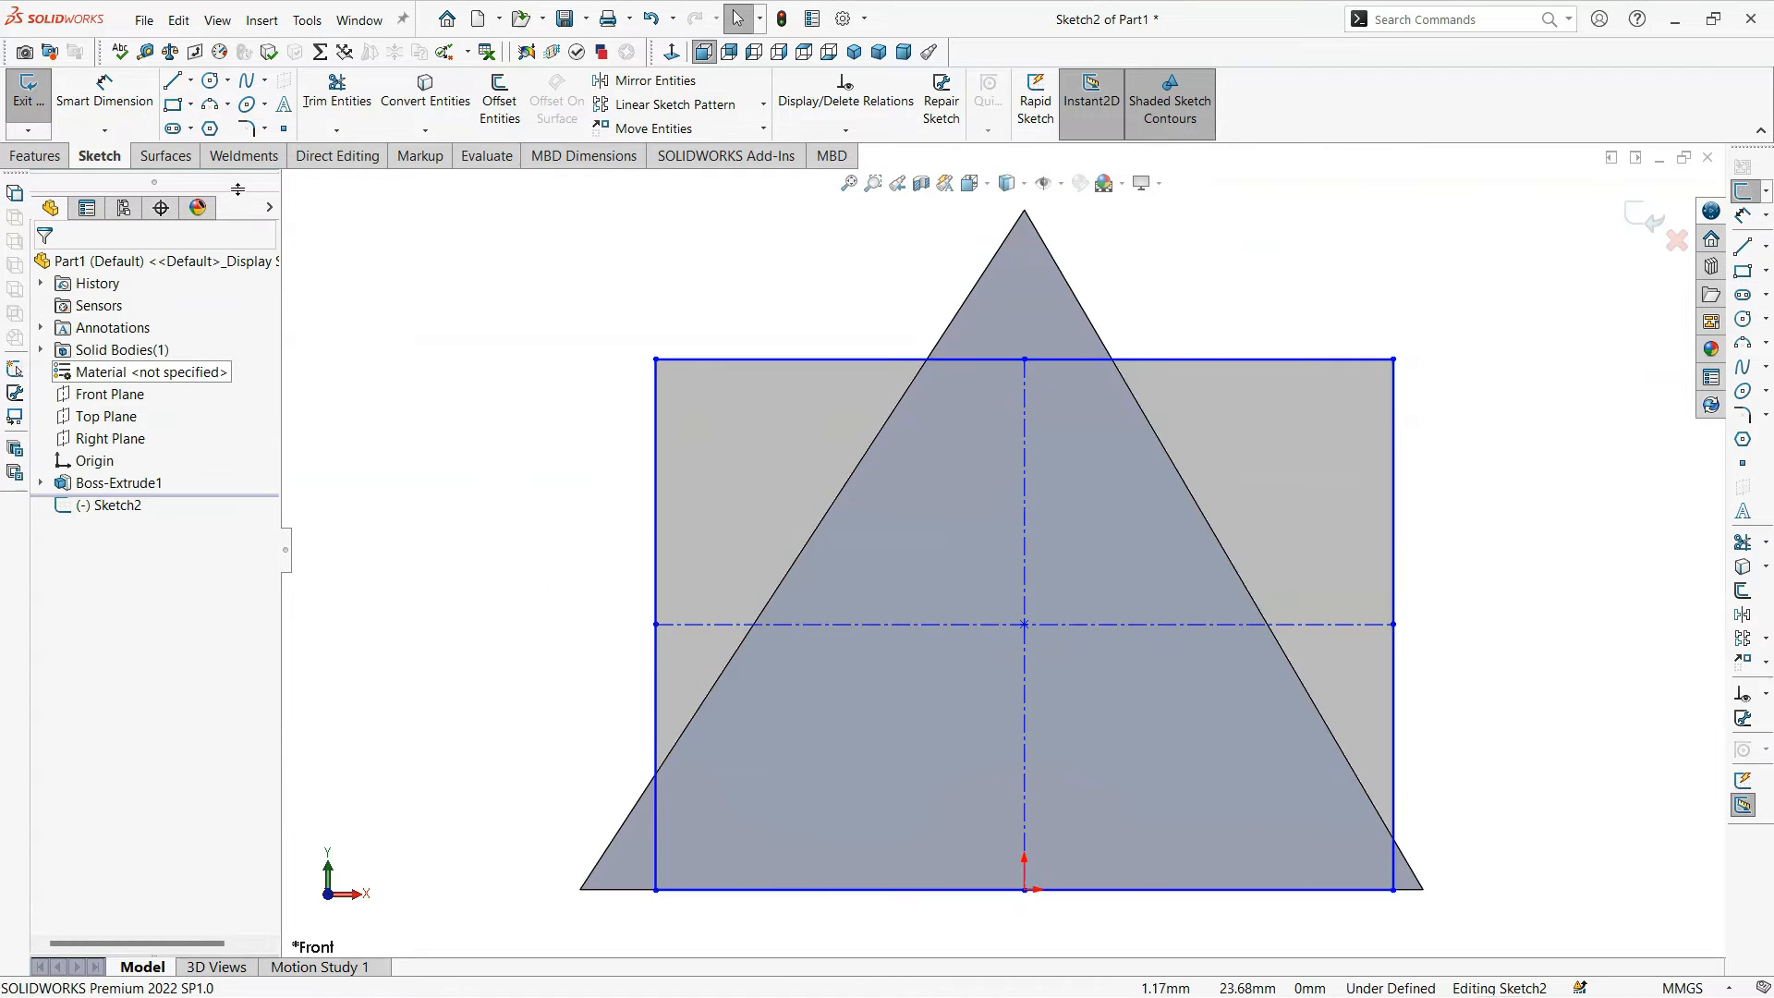
{"action": "left_click", "coordinate": [1339, 413]}
{"action": "key", "text": "Delete"}
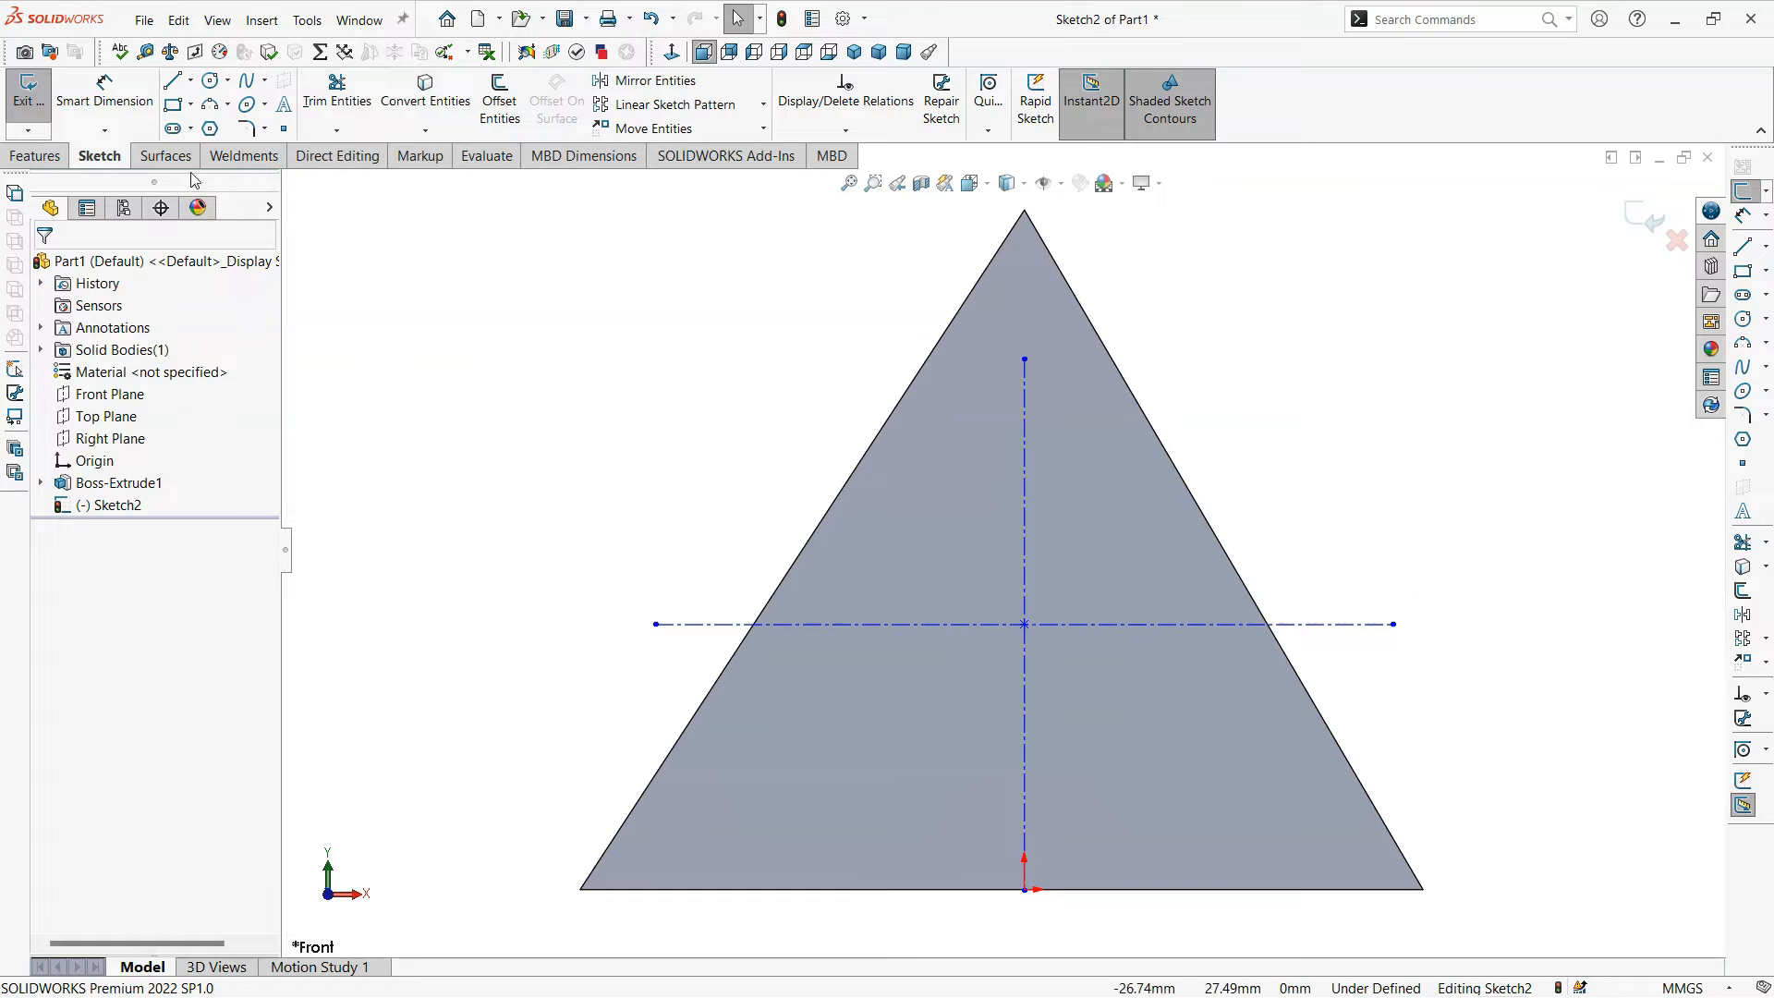
{"action": "scroll", "coordinate": [1003, 550], "scroll_direction": "up", "scroll_amount": 2}
{"action": "mouse_move", "coordinate": [1408, 881]}
{"action": "left_mouse_down"}
{"action": "mouse_move", "coordinate": [931, 534]}
{"action": "mouse_move", "coordinate": [674, 384]}
{"action": "left_mouse_up"}
{"action": "key", "text": "Delete"}
Step: Draw a circle about 26 mm in diameter over the triangle, centred directly above the origin
{"action": "left_click", "coordinate": [211, 80]}
{"action": "left_click", "coordinate": [1017, 579]}
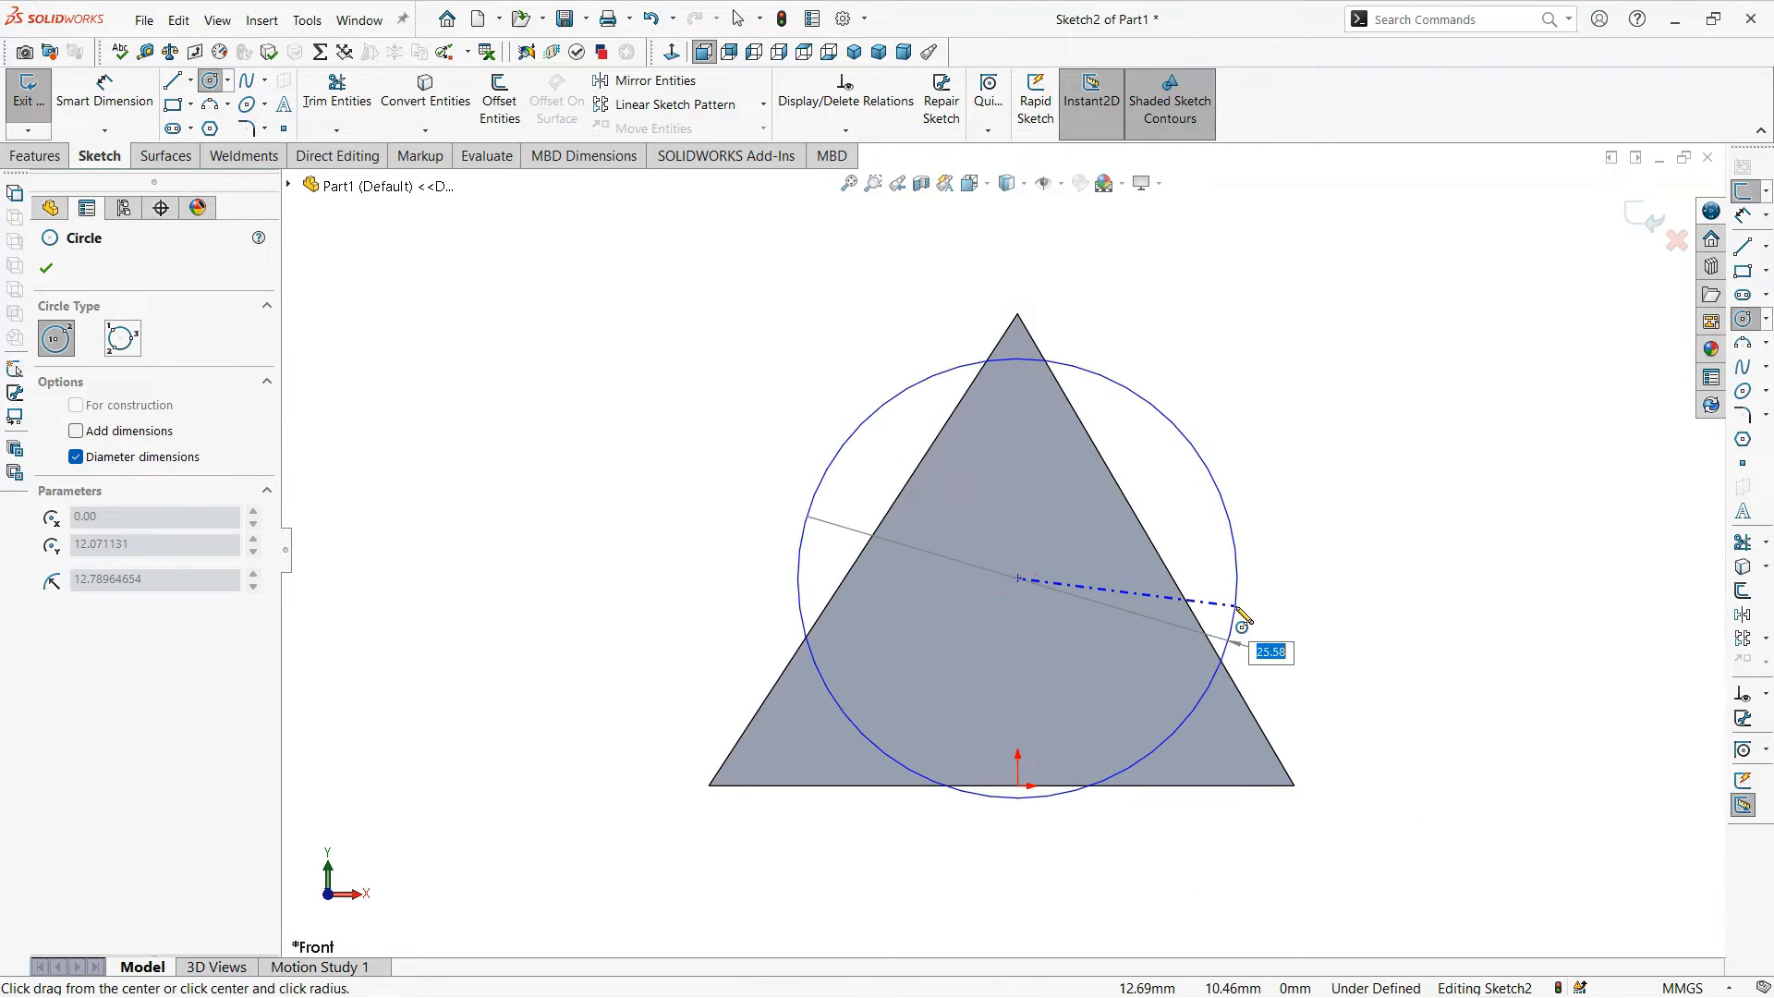
{"action": "left_click", "coordinate": [1234, 615]}
{"action": "left_click", "coordinate": [47, 268]}
Step: Extrude the circle as a boss with a blind depth of 10 mm
{"action": "left_click", "coordinate": [35, 155]}
{"action": "left_click", "coordinate": [48, 126]}
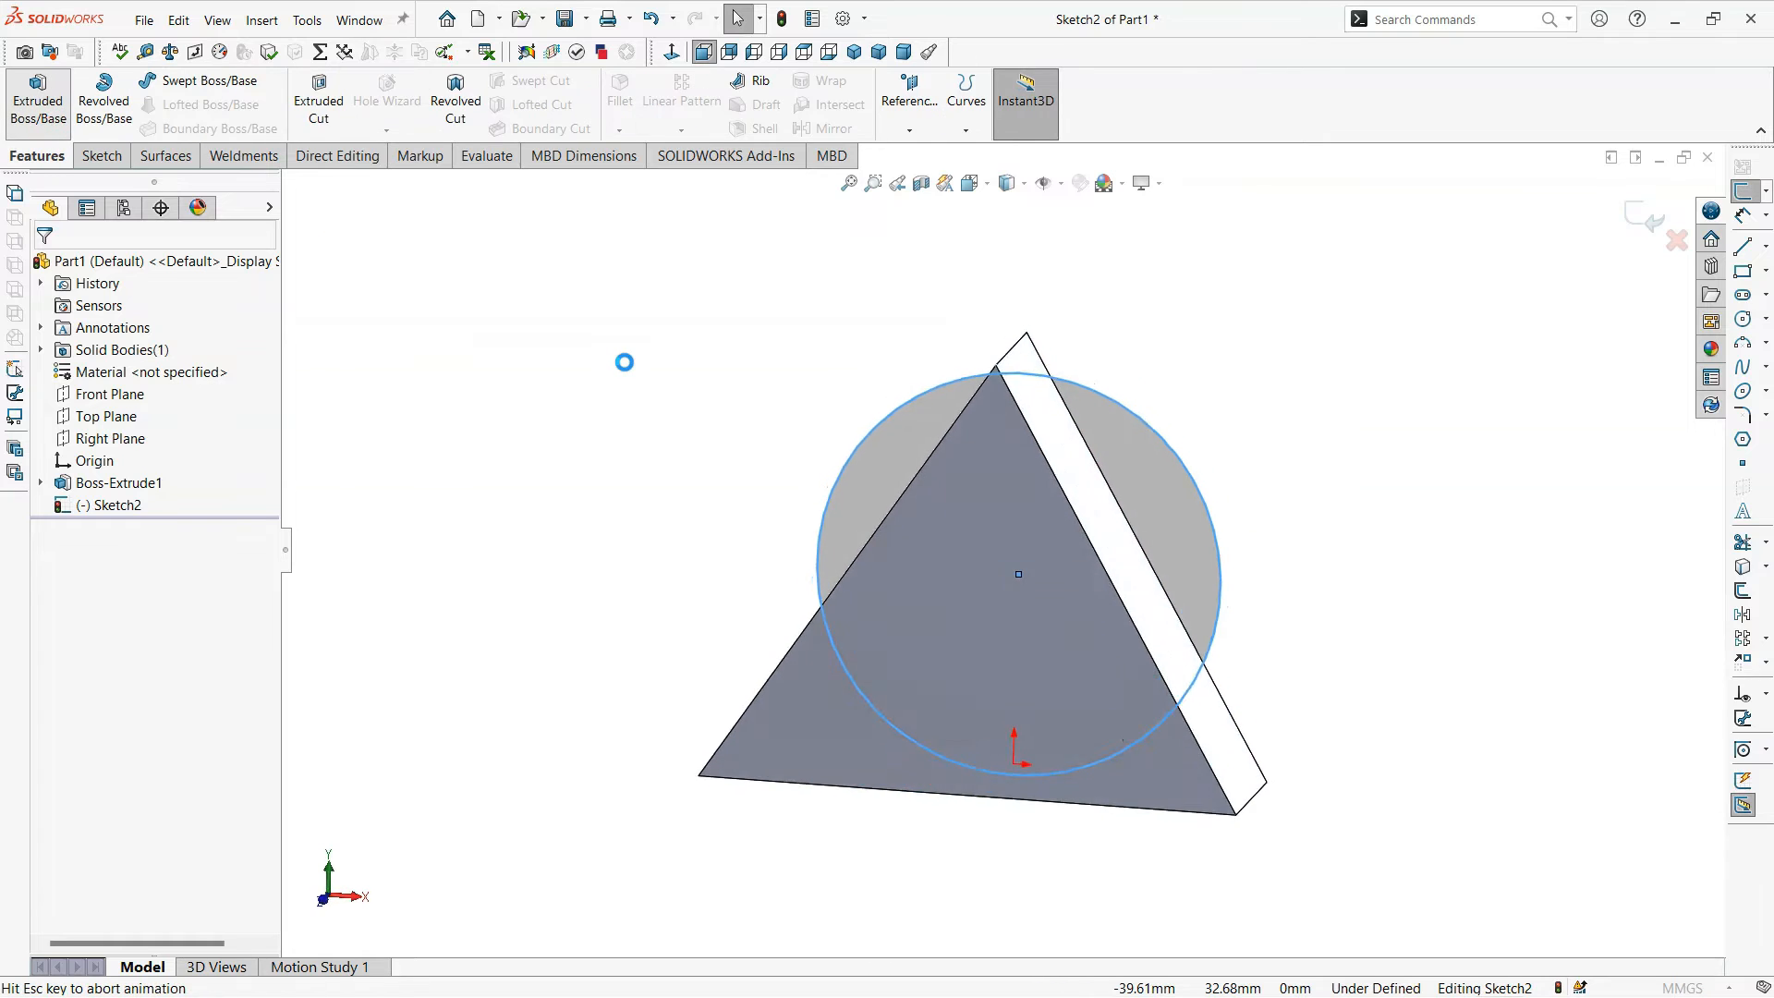
{"action": "left_click", "coordinate": [42, 265]}
Step: Review the circular extrusion's settings, including Merge result, and inspect the resulting part from different angles
{"action": "left_click", "coordinate": [126, 508]}
{"action": "left_click", "coordinate": [452, 540]}
{"action": "left_click", "coordinate": [118, 504]}
{"action": "left_click", "coordinate": [165, 447]}
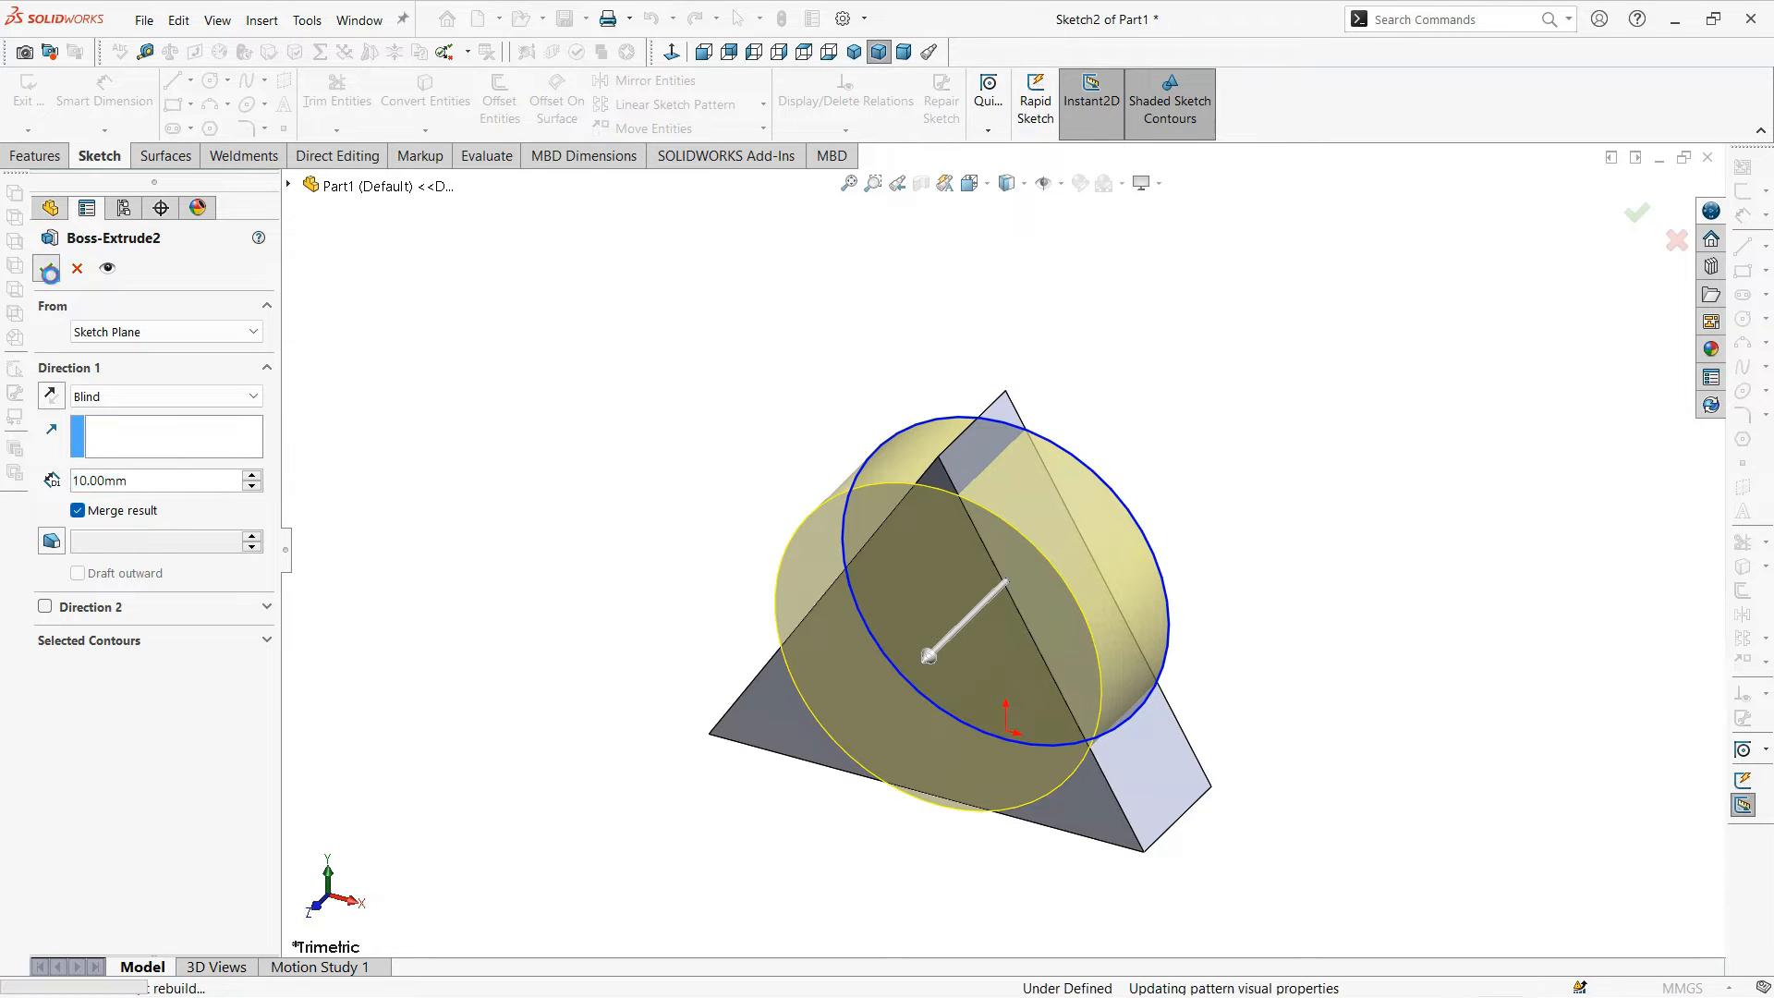
{"action": "left_click", "coordinate": [45, 268]}
{"action": "middle_click", "coordinate": [1151, 781]}
{"action": "middle_click_drag", "start_coordinate": [1151, 782], "coordinate": [1373, 761]}
{"action": "scroll", "coordinate": [1377, 763], "scroll_direction": "up", "scroll_amount": 3}
{"action": "middle_click_drag", "start_coordinate": [1199, 640], "coordinate": [915, 697]}
Step: Edit the circular extrusion and turn off Merge result to keep it as a separate body
{"action": "left_click", "coordinate": [118, 505]}
{"action": "left_click", "coordinate": [99, 452]}
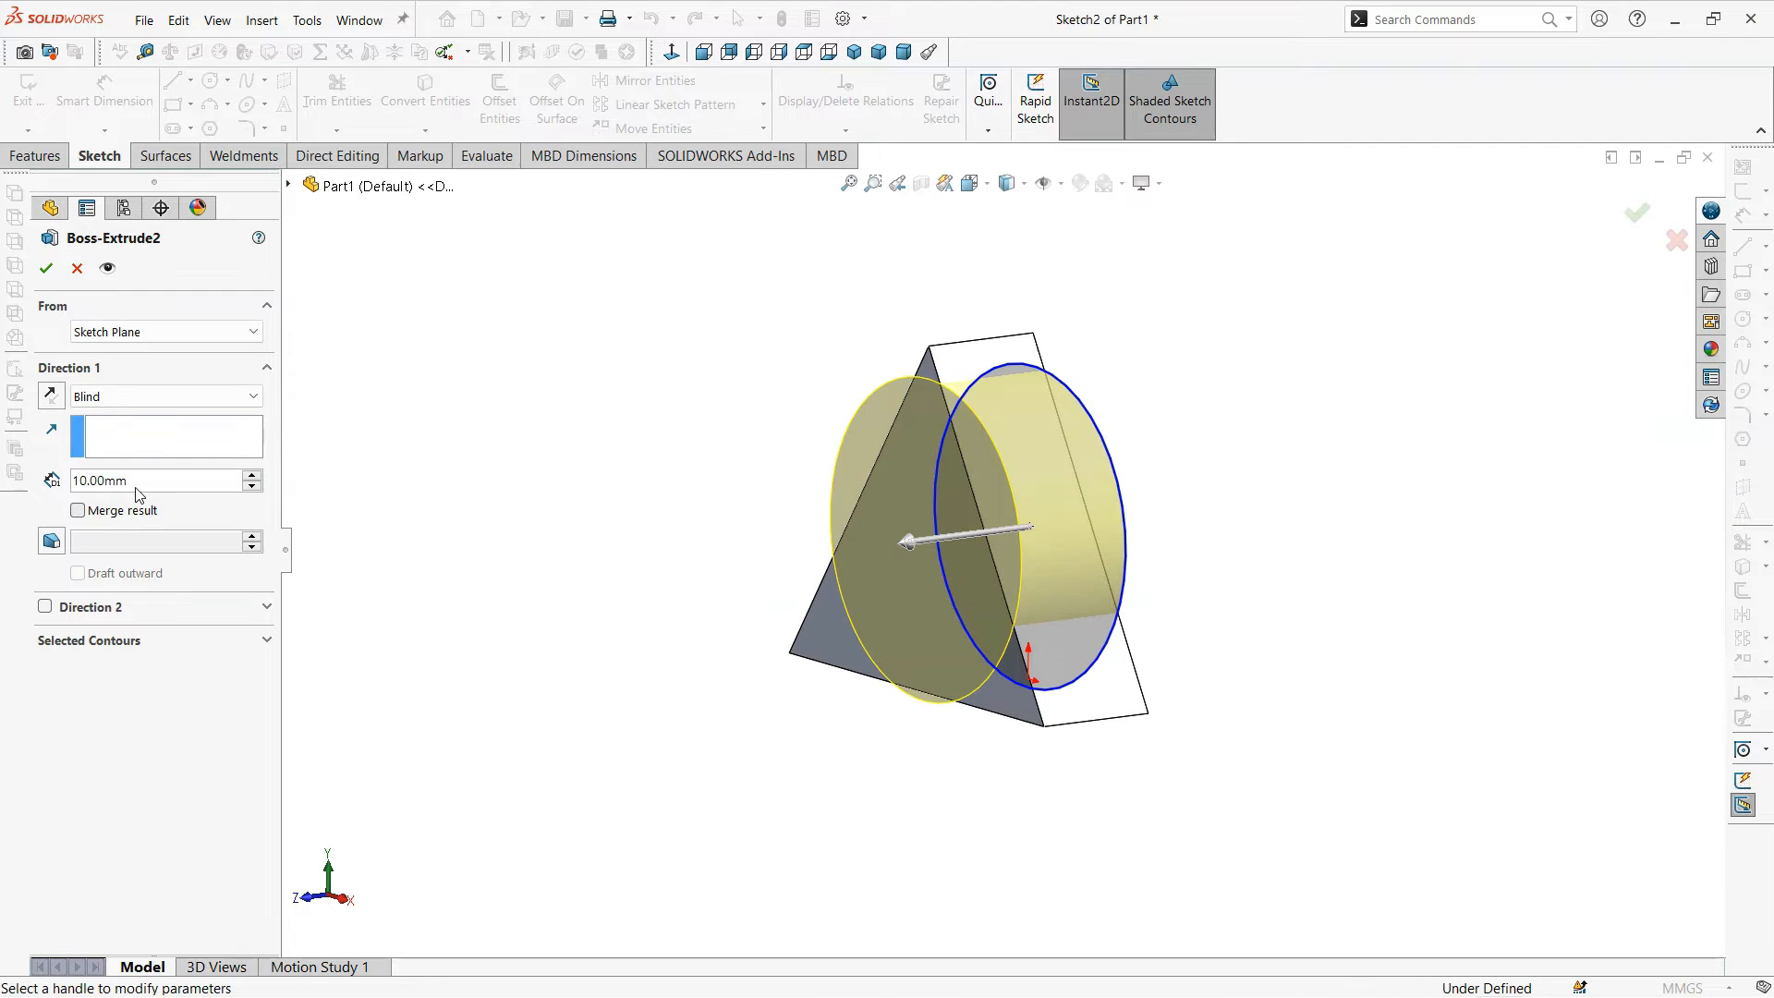
{"action": "left_click", "coordinate": [48, 268]}
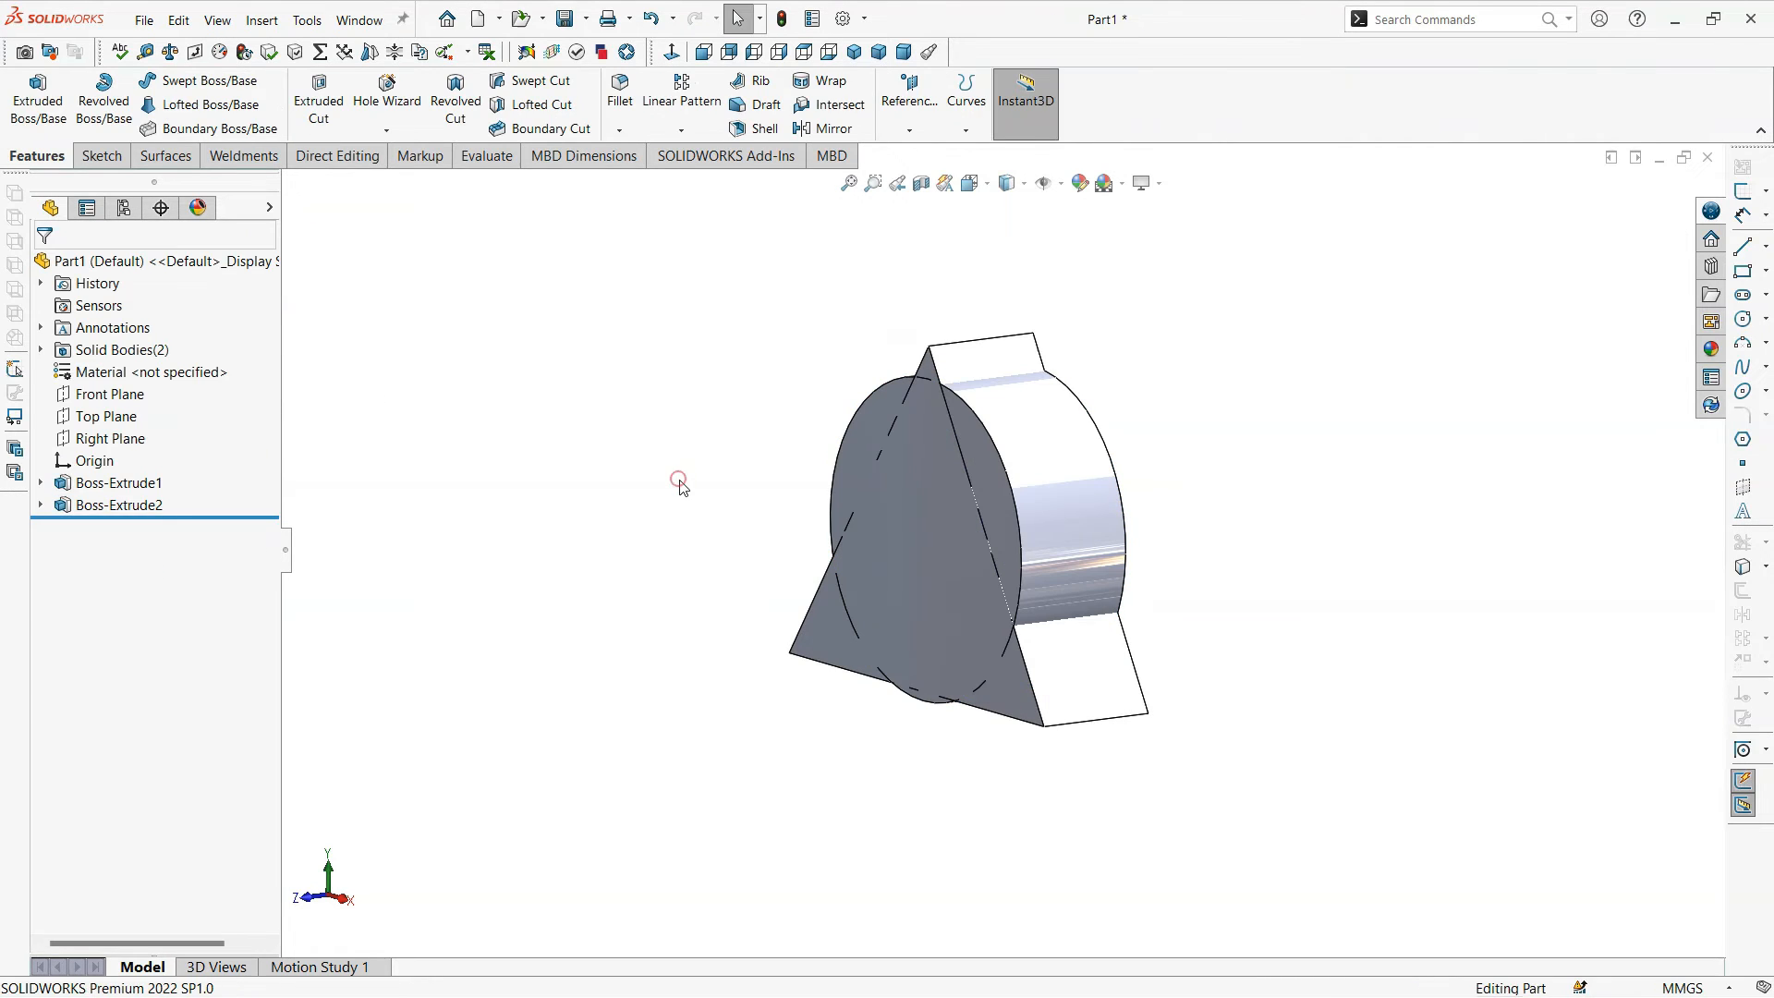
Step: Expand the solid bodies list and highlight the triangular and circular bodies to tell them apart
{"action": "scroll", "coordinate": [1298, 634], "scroll_direction": "up", "scroll_amount": 4}
{"action": "scroll", "coordinate": [1091, 577], "scroll_direction": "down", "scroll_amount": 3}
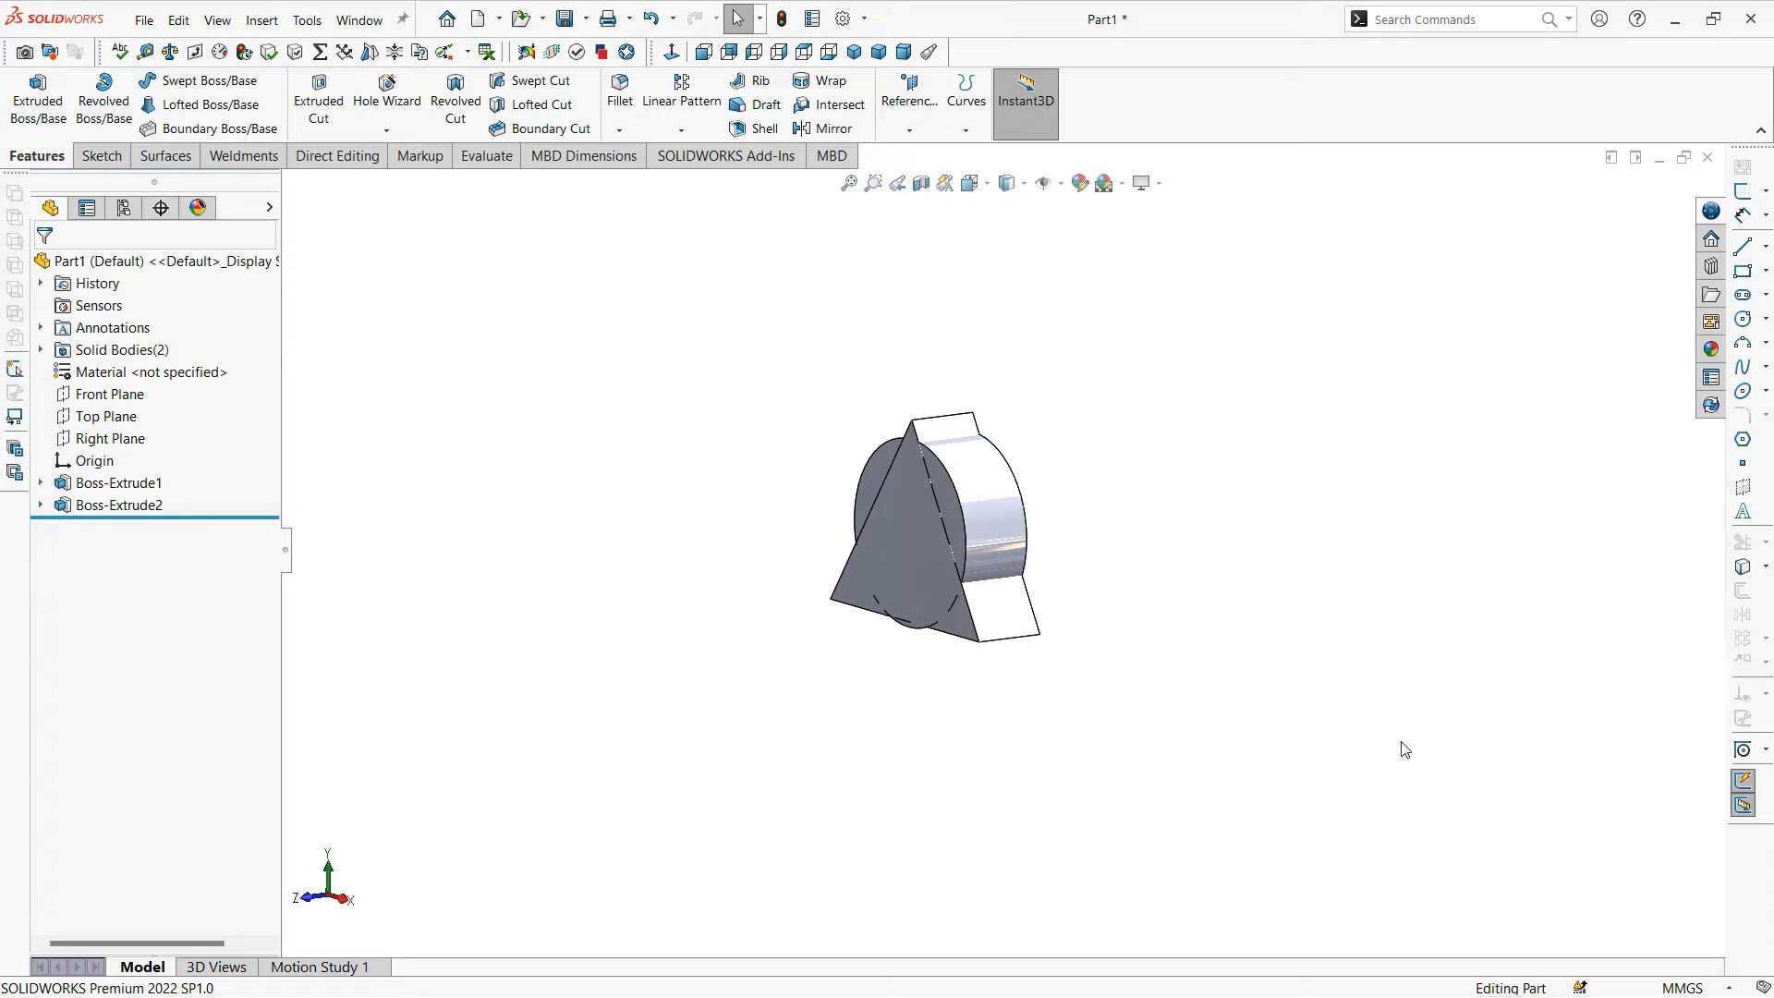
{"action": "scroll", "coordinate": [984, 503], "scroll_direction": "down", "scroll_amount": 3}
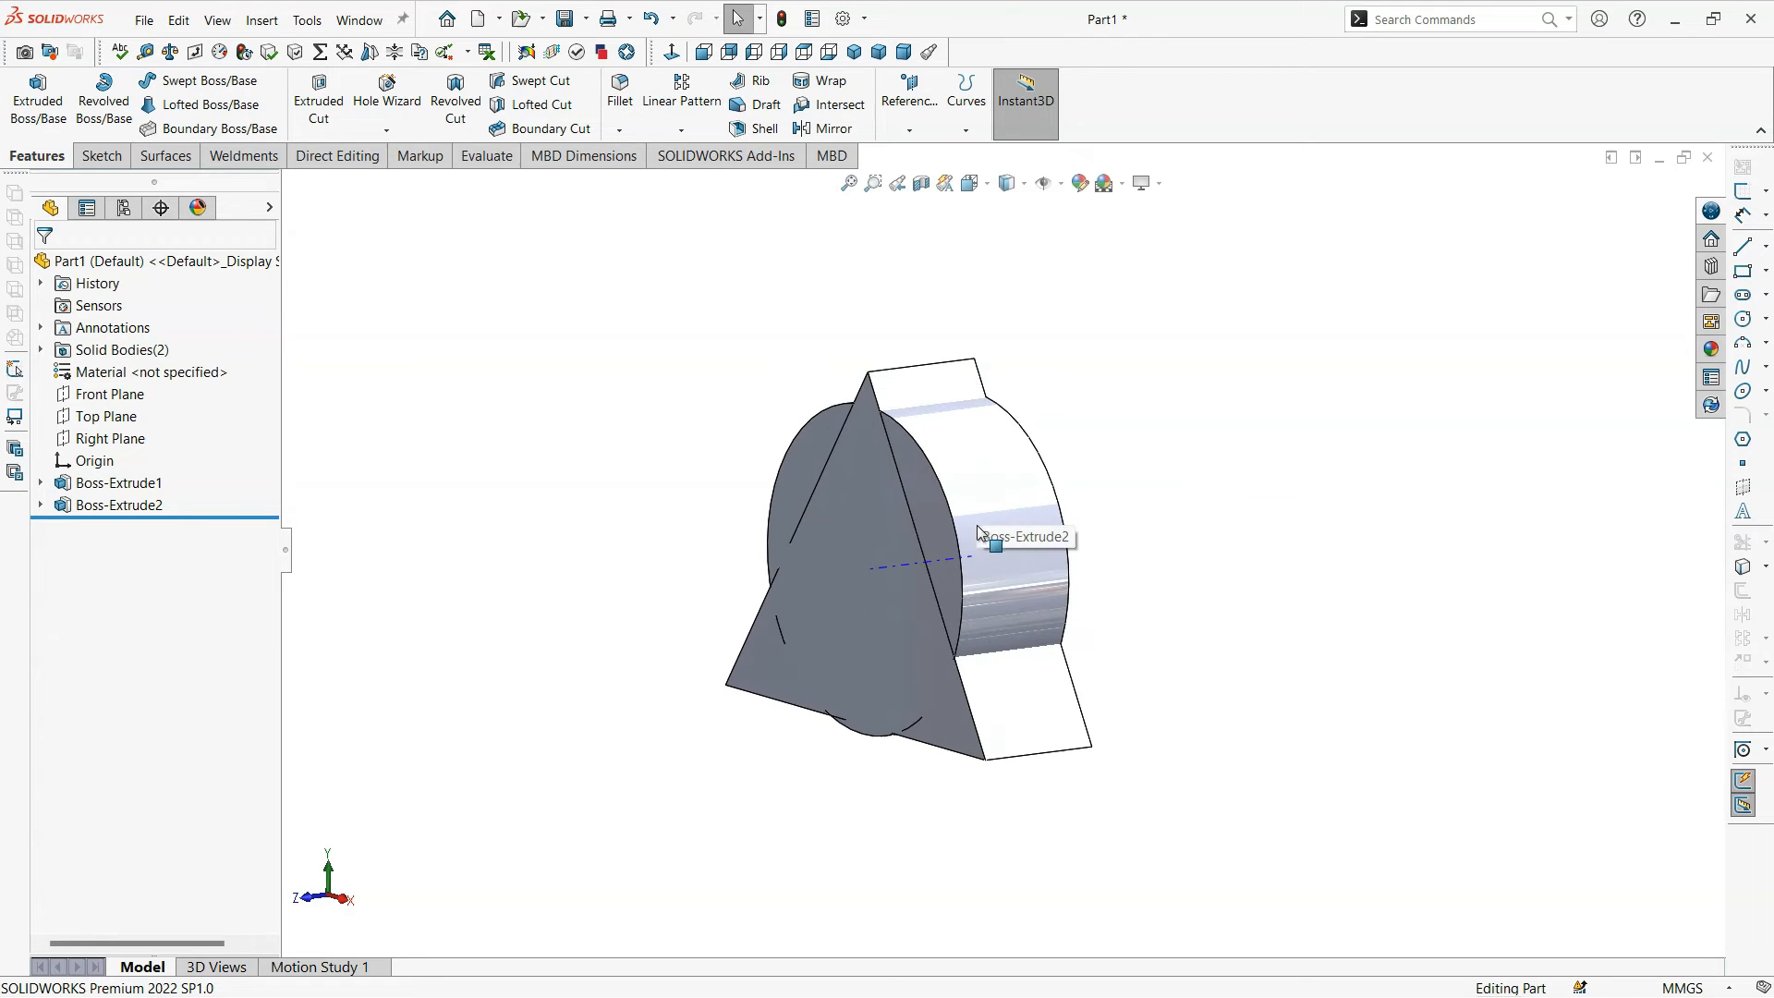
{"action": "left_click", "coordinate": [41, 349]}
{"action": "left_click", "coordinate": [100, 372]}
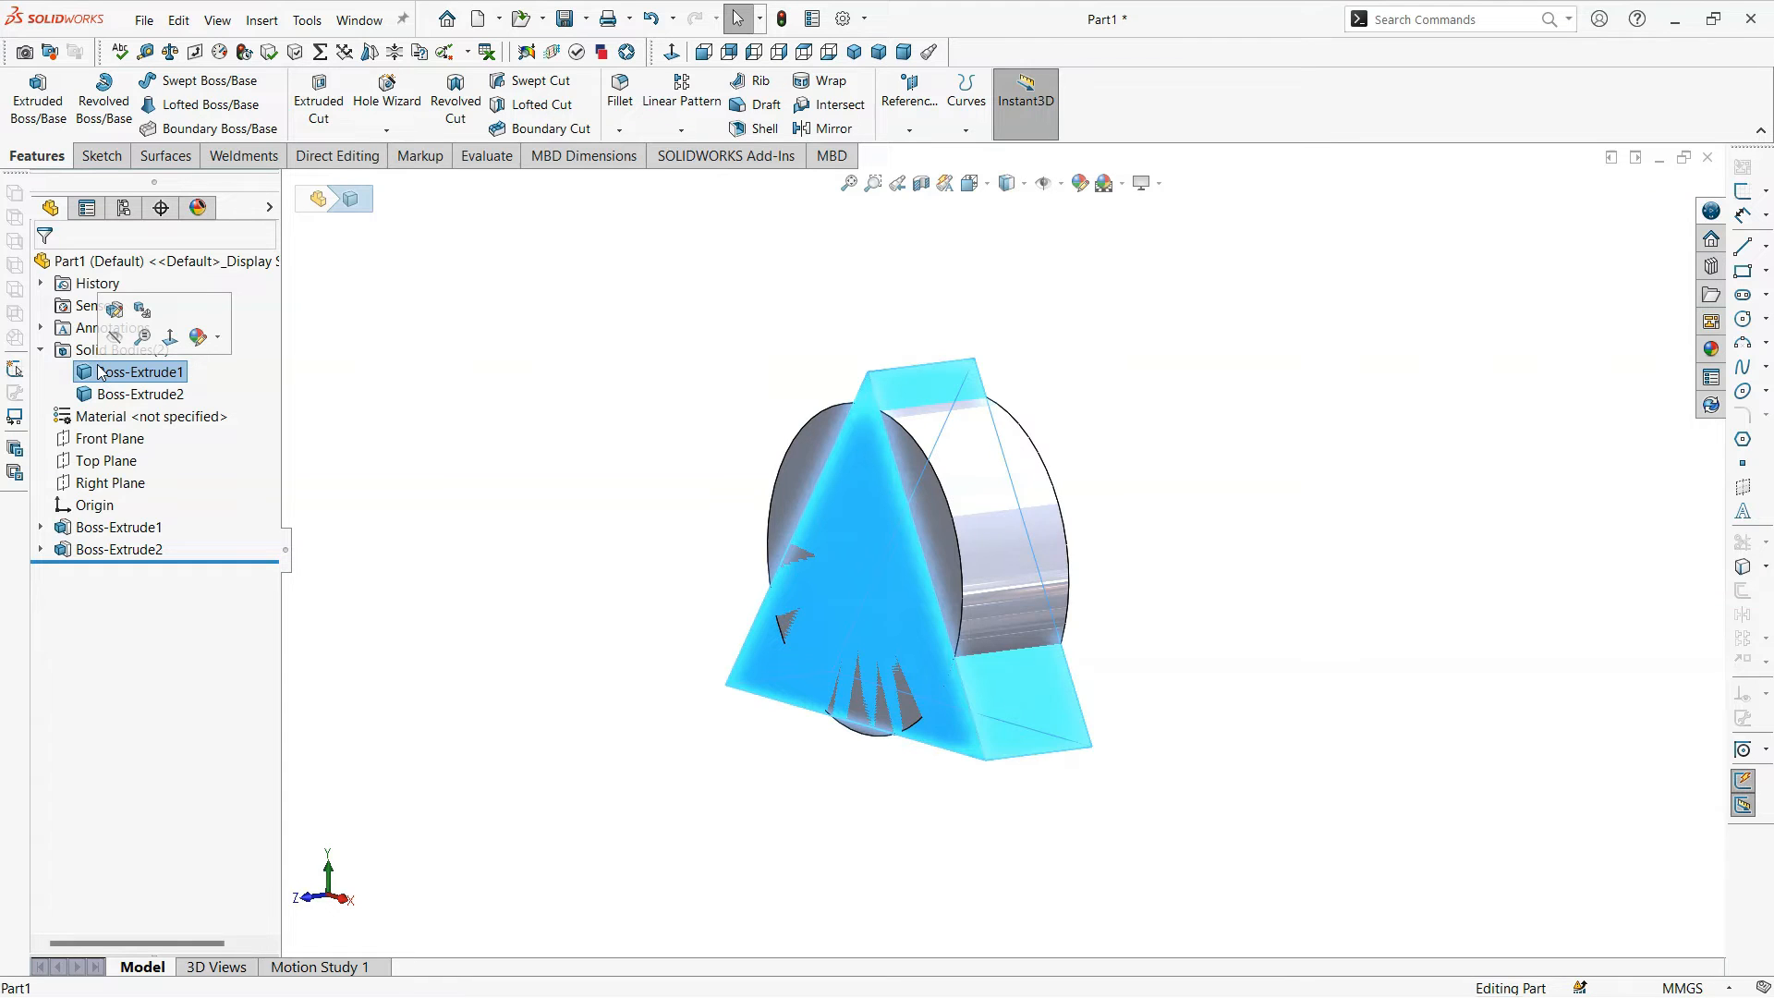
{"action": "right_click", "coordinate": [101, 372]}
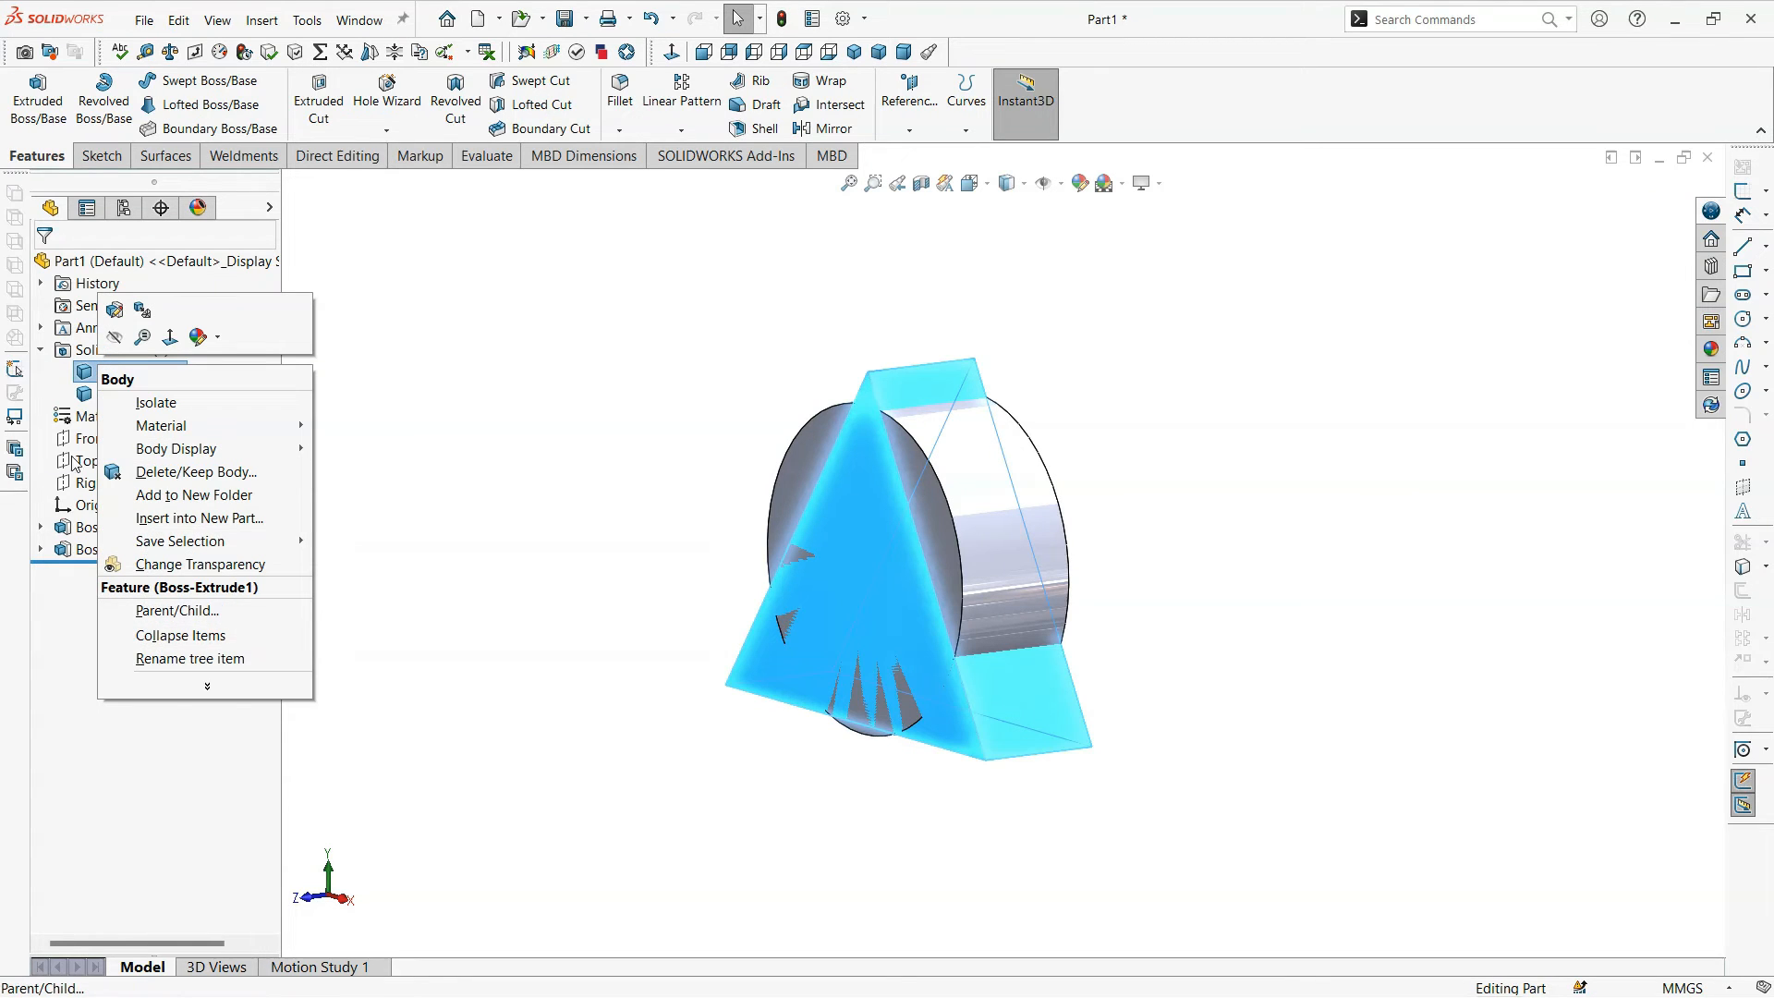
{"action": "left_click", "coordinate": [83, 395]}
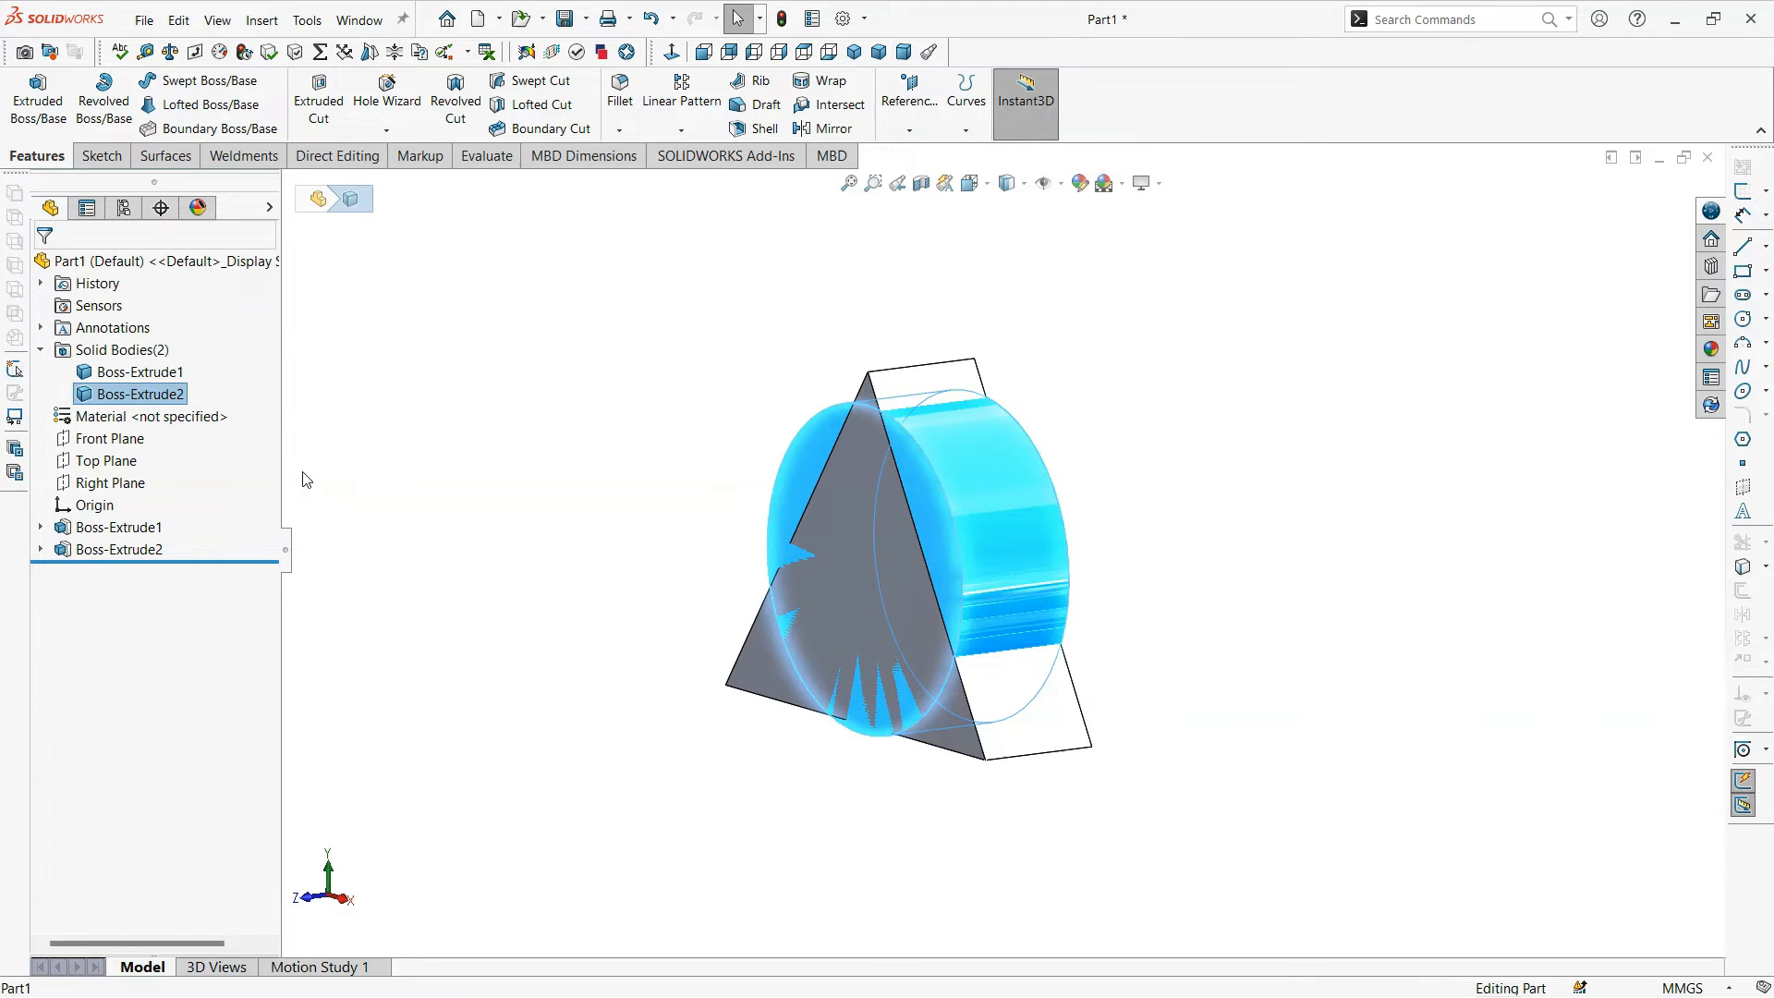
{"action": "left_click", "coordinate": [100, 373], "text": "ctrl"}
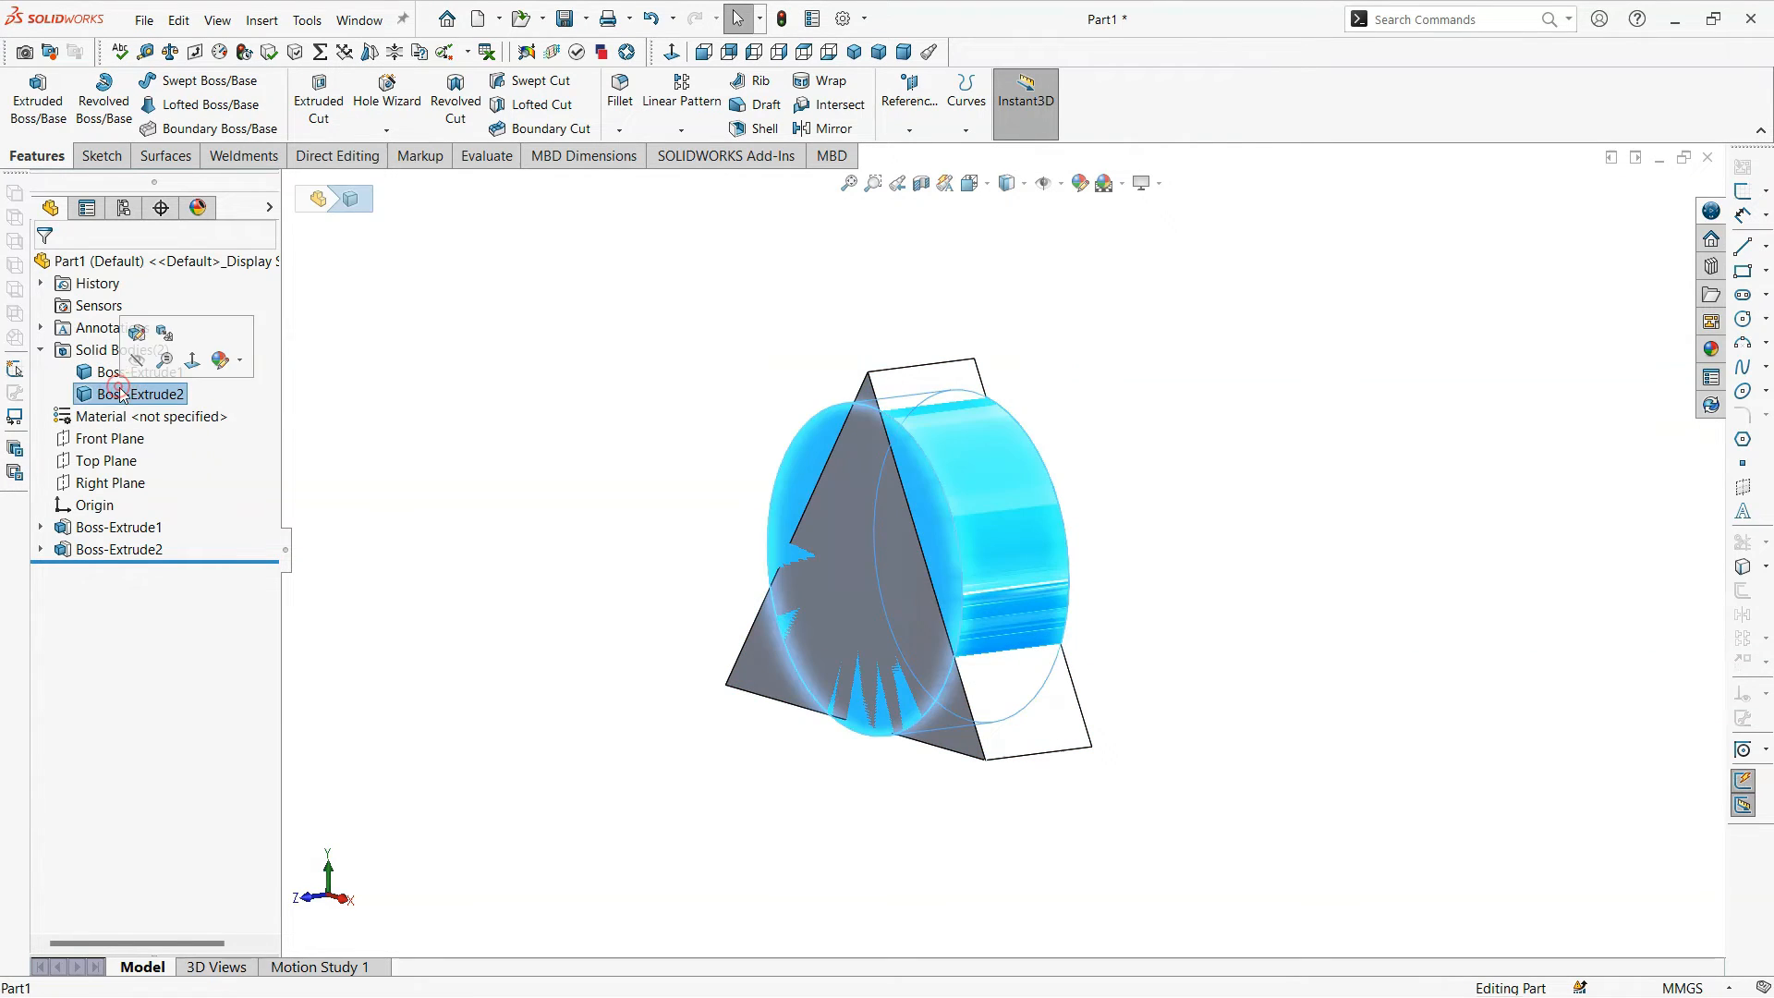
{"action": "left_click", "coordinate": [360, 400]}
Step: Hide the triangular body to inspect the cylindrical one, and show it again
{"action": "left_click", "coordinate": [159, 374]}
{"action": "left_click", "coordinate": [178, 354]}
{"action": "left_click", "coordinate": [613, 424]}
{"action": "middle_click_drag", "start_coordinate": [842, 486], "coordinate": [876, 571]}
{"action": "left_click", "coordinate": [139, 372]}
{"action": "left_click", "coordinate": [139, 327]}
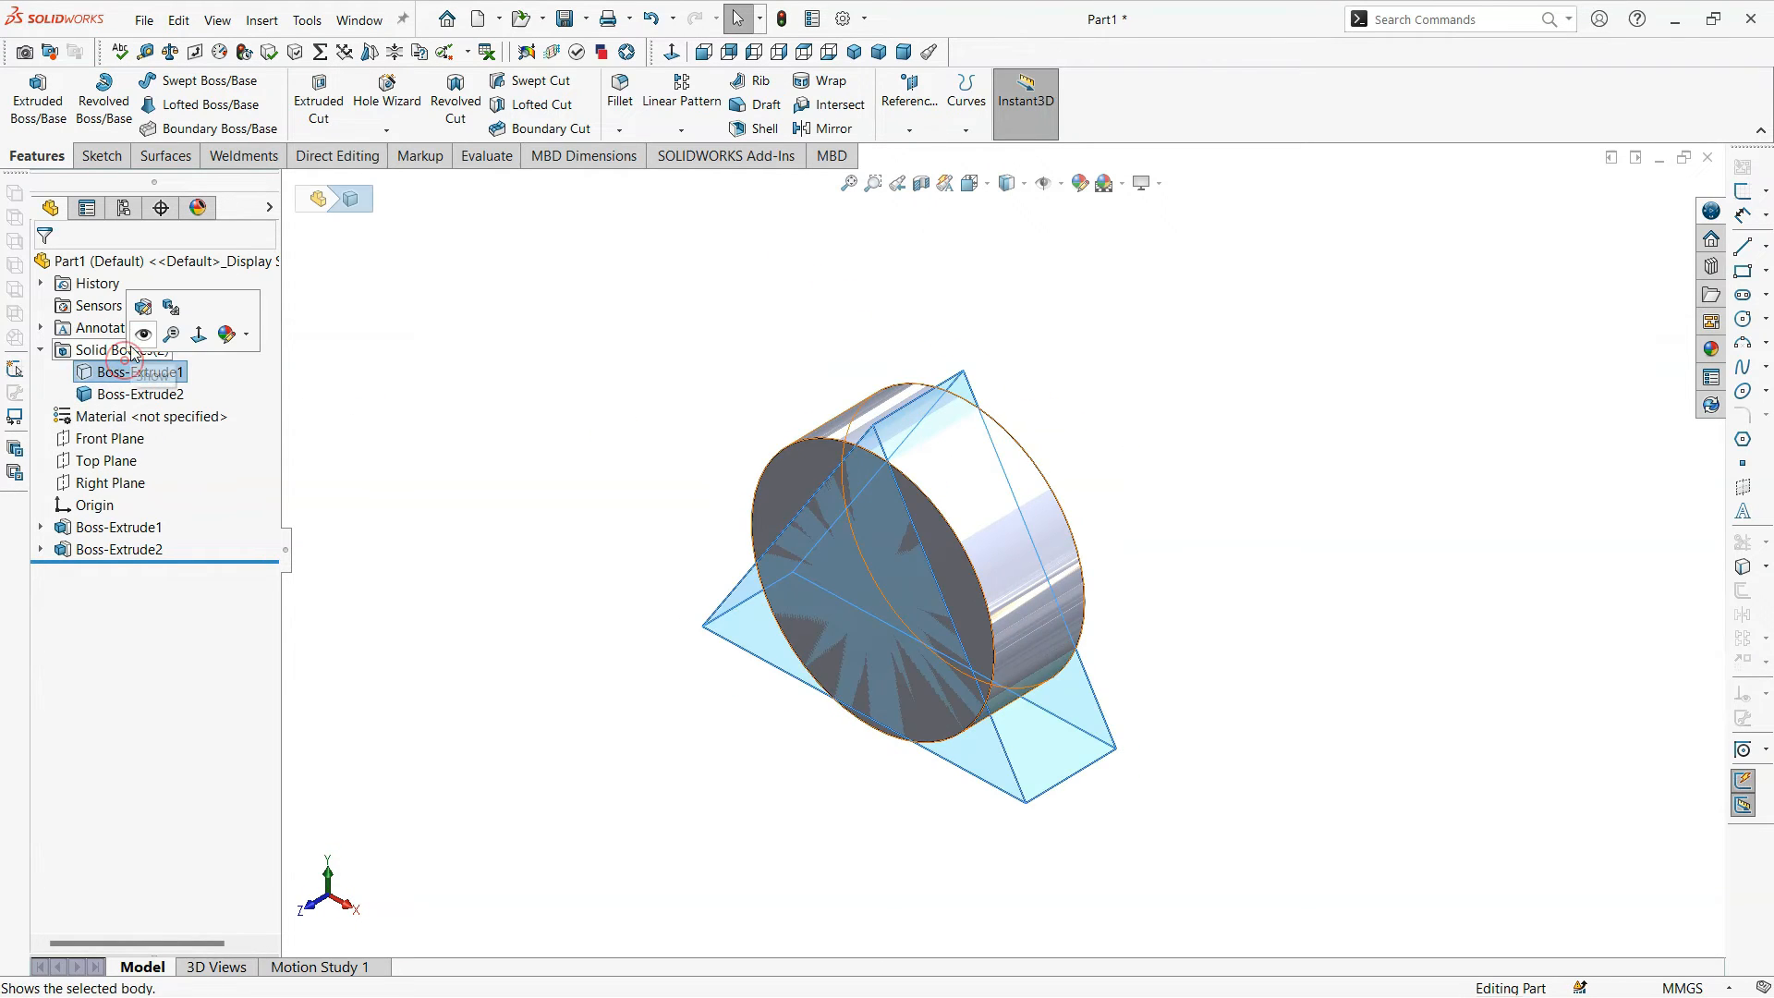
Step: Hide the cylindrical body to inspect the triangular one, and show it again
{"action": "left_click", "coordinate": [140, 394]}
{"action": "left_click", "coordinate": [141, 351]}
{"action": "left_click", "coordinate": [477, 396]}
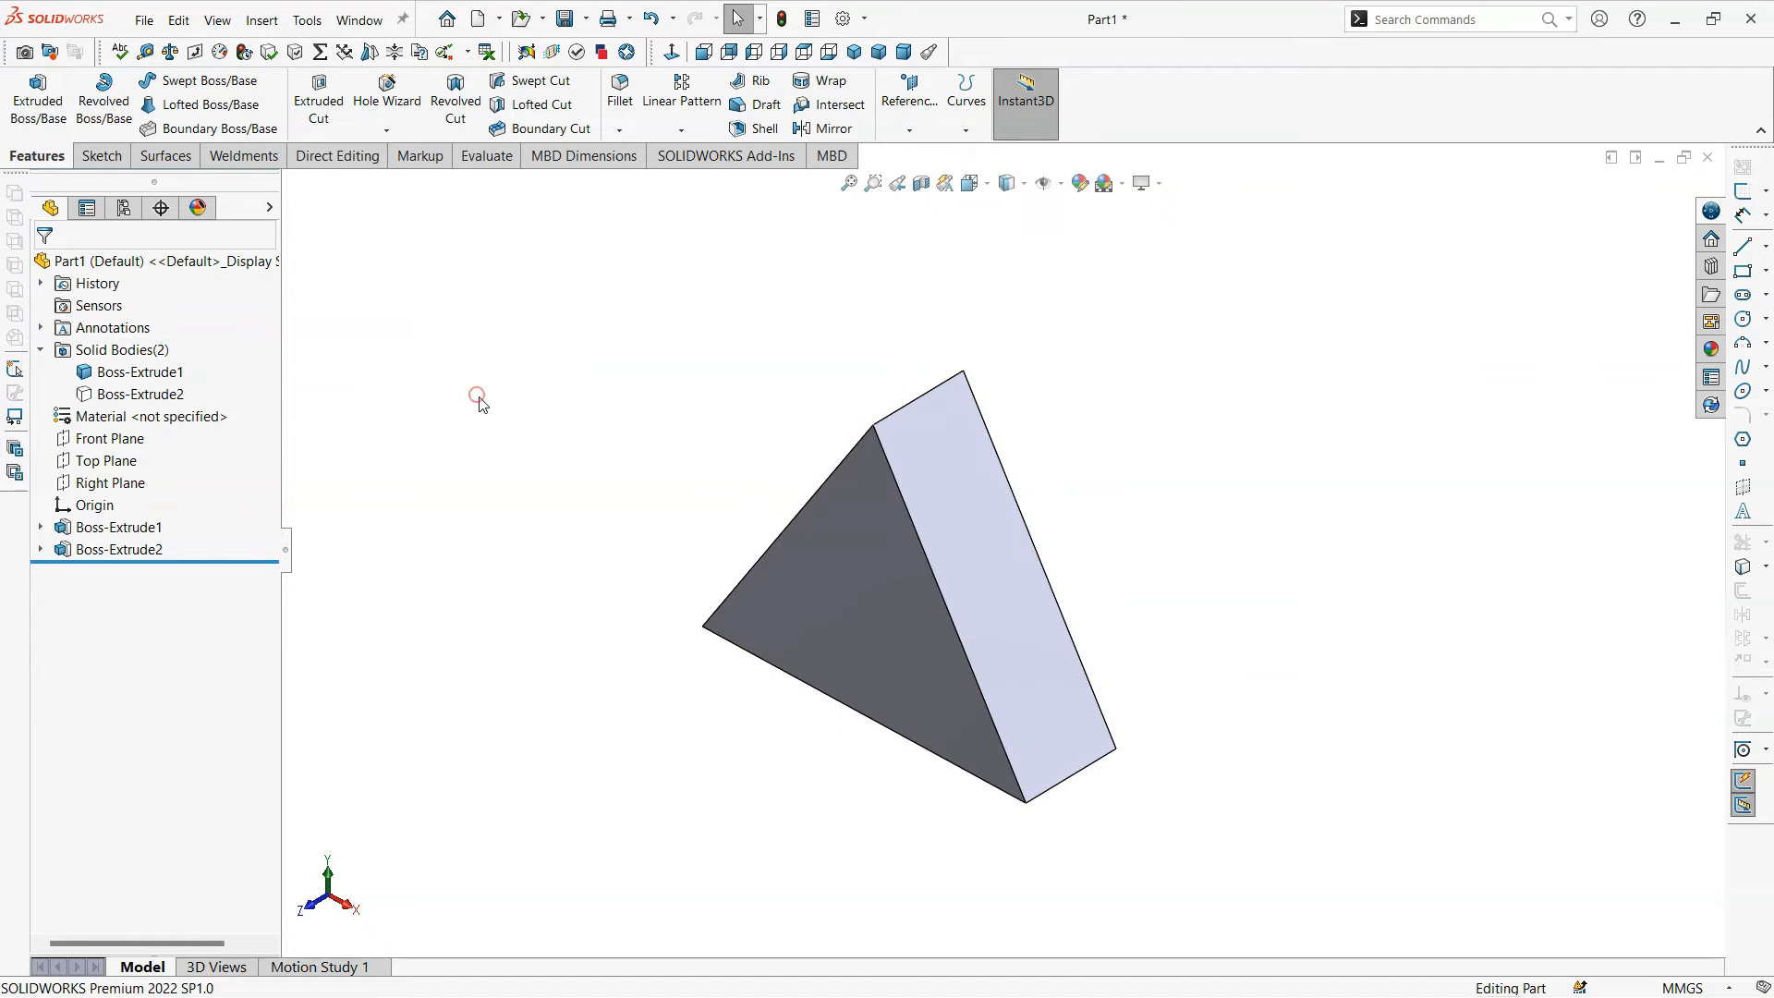
{"action": "left_click", "coordinate": [141, 393]}
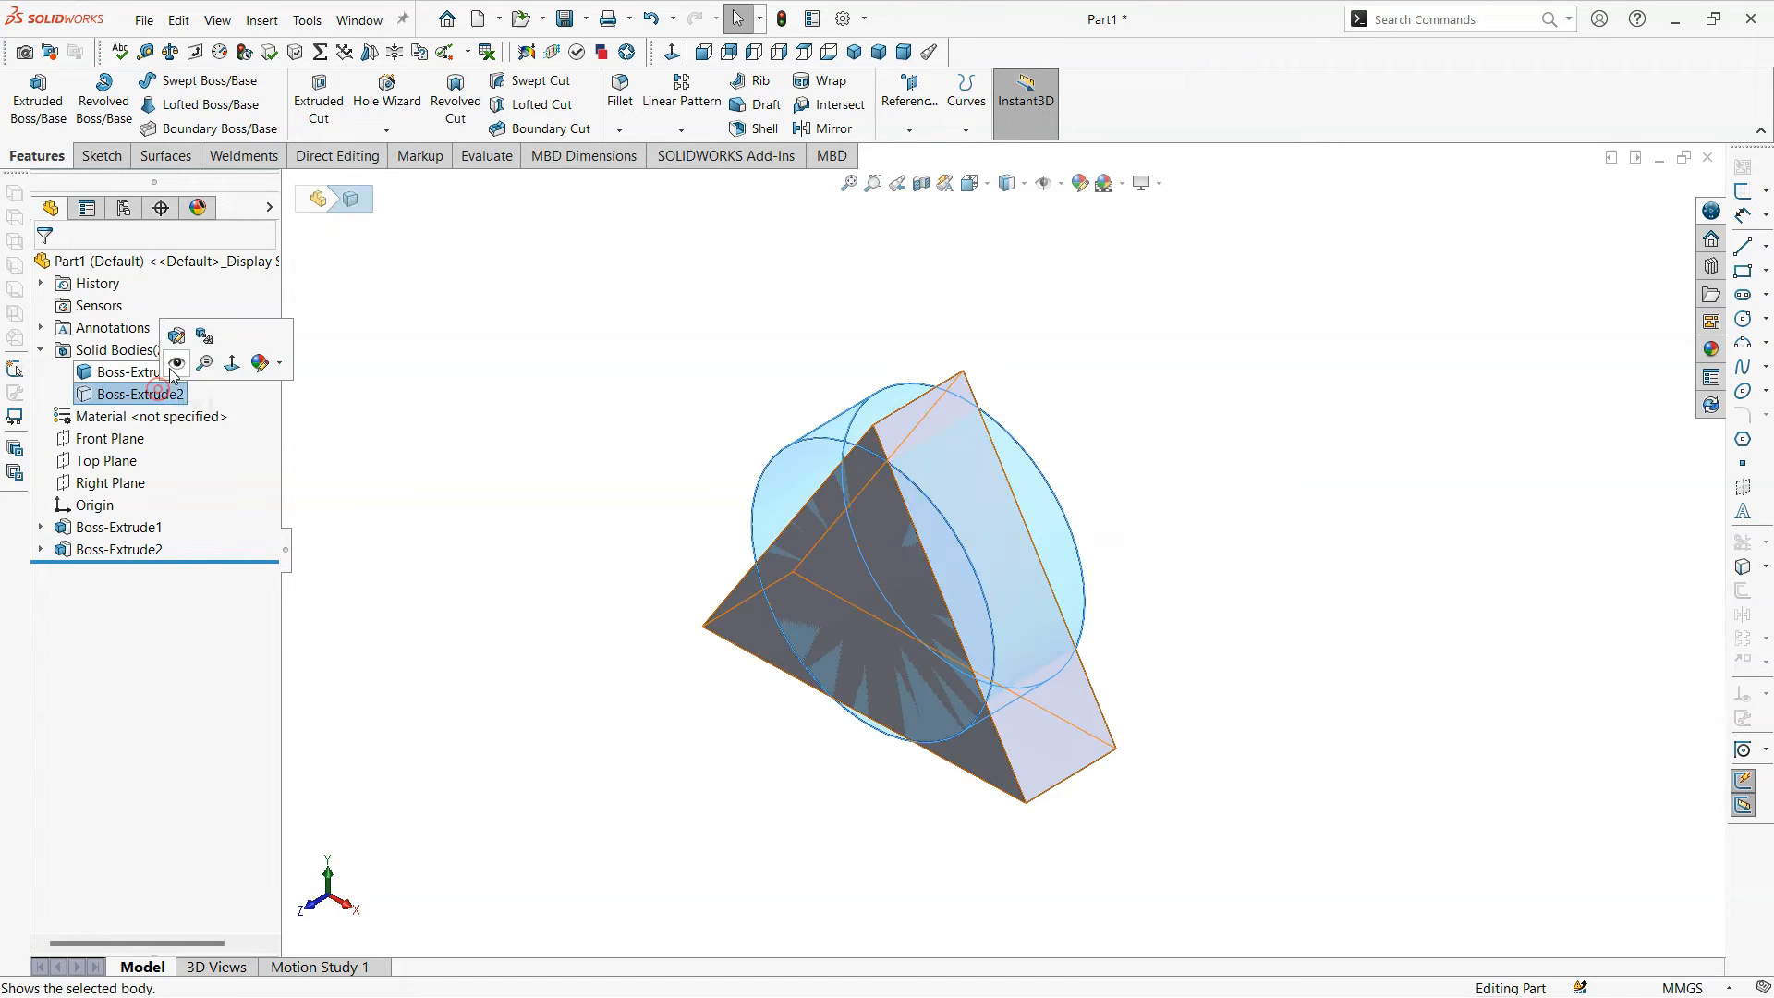
{"action": "left_click", "coordinate": [140, 351]}
{"action": "left_click", "coordinate": [456, 419]}
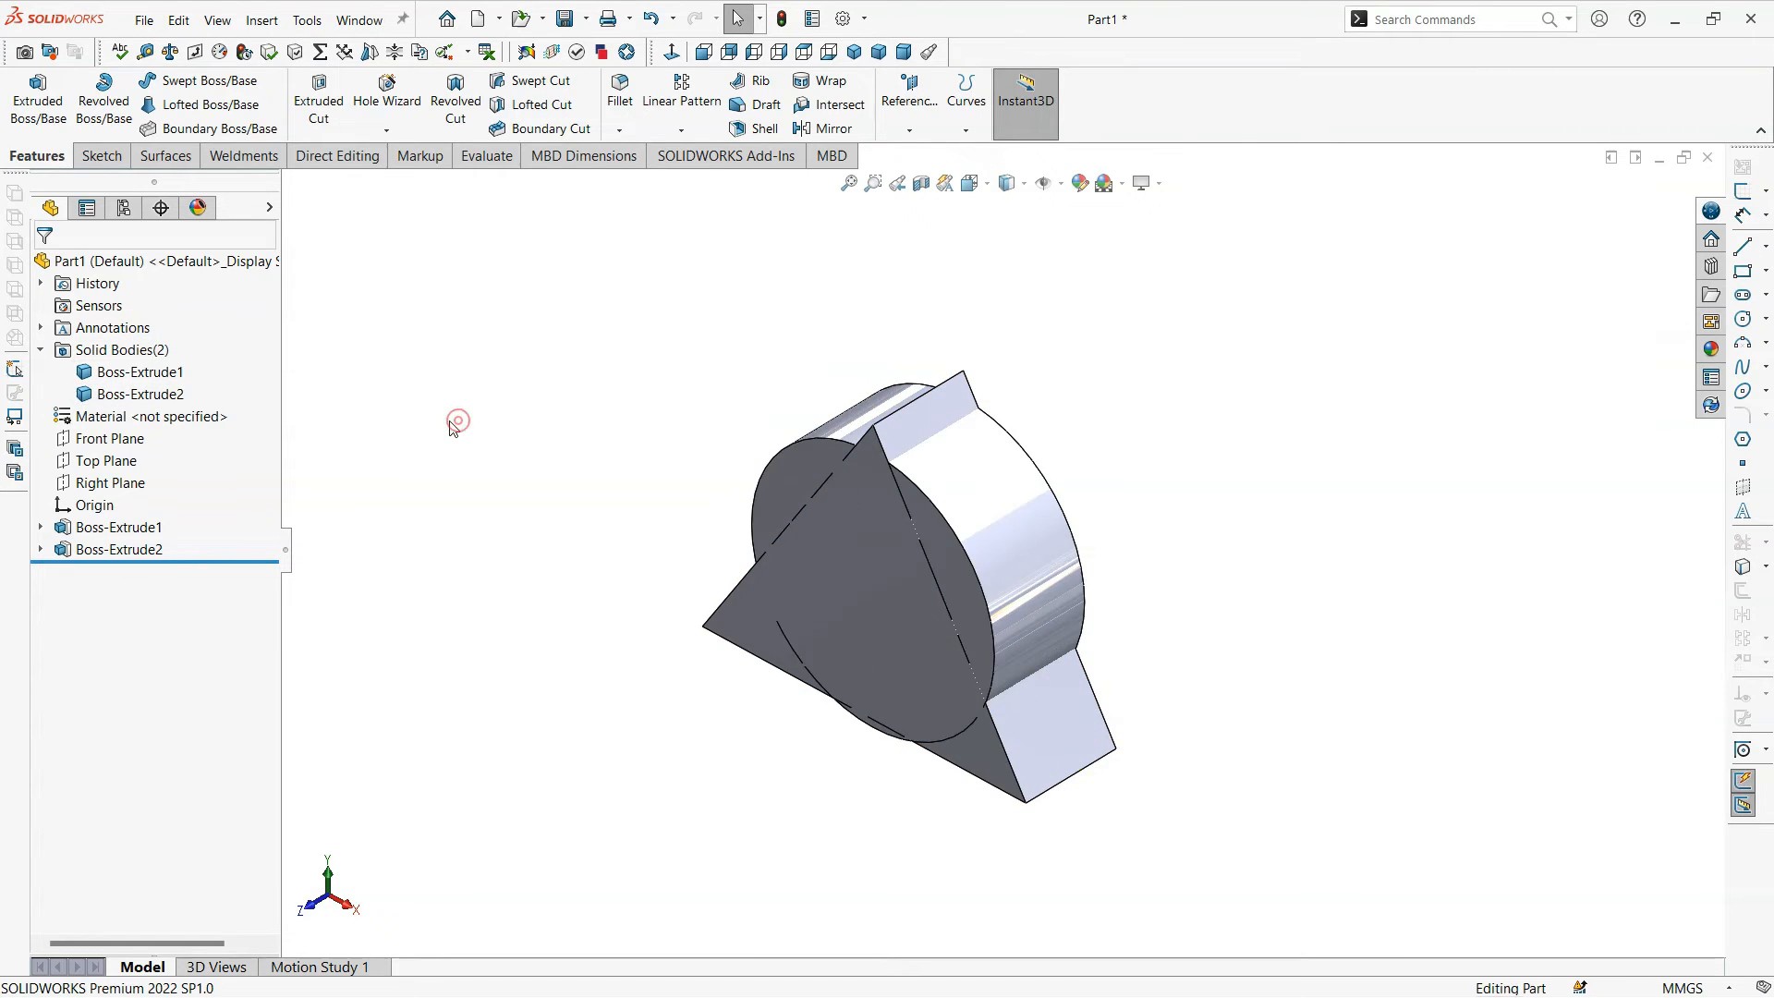
Step: Combine the triangular and cylindrical bodies into one solid using the Add operation
{"action": "left_click", "coordinate": [148, 395]}
{"action": "left_click", "coordinate": [127, 373], "text": "ctrl"}
{"action": "right_click", "coordinate": [125, 382]}
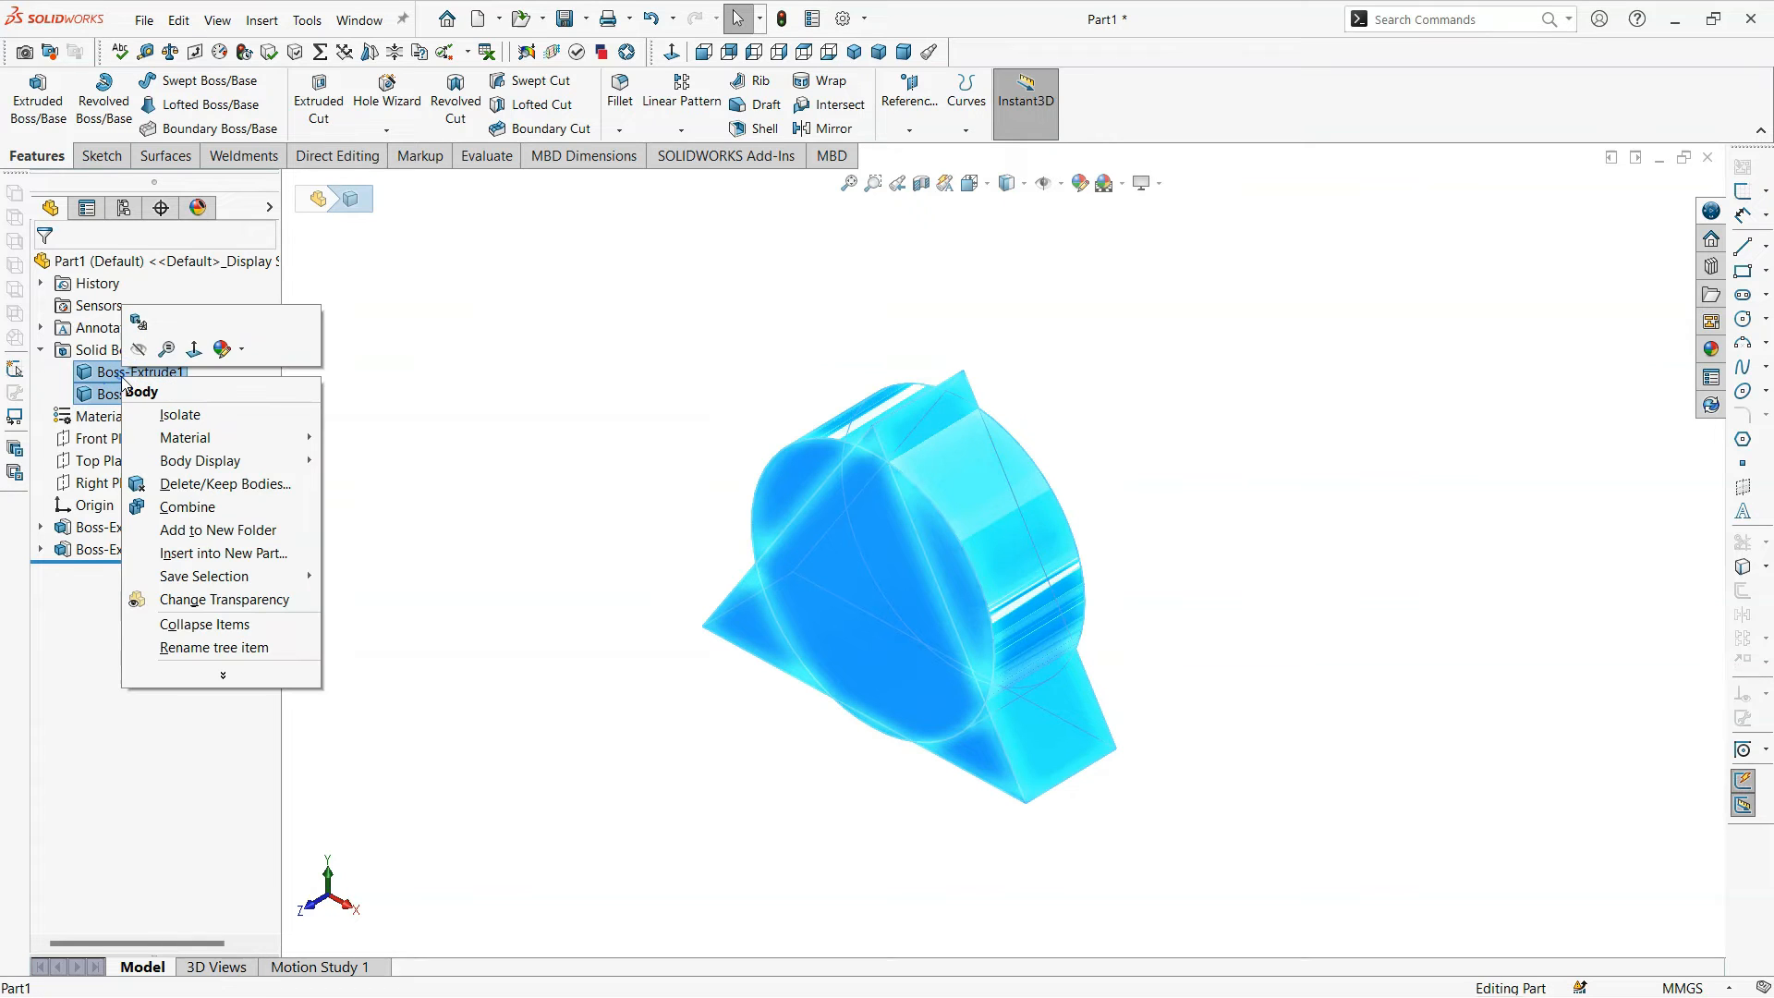
{"action": "left_click", "coordinate": [178, 503]}
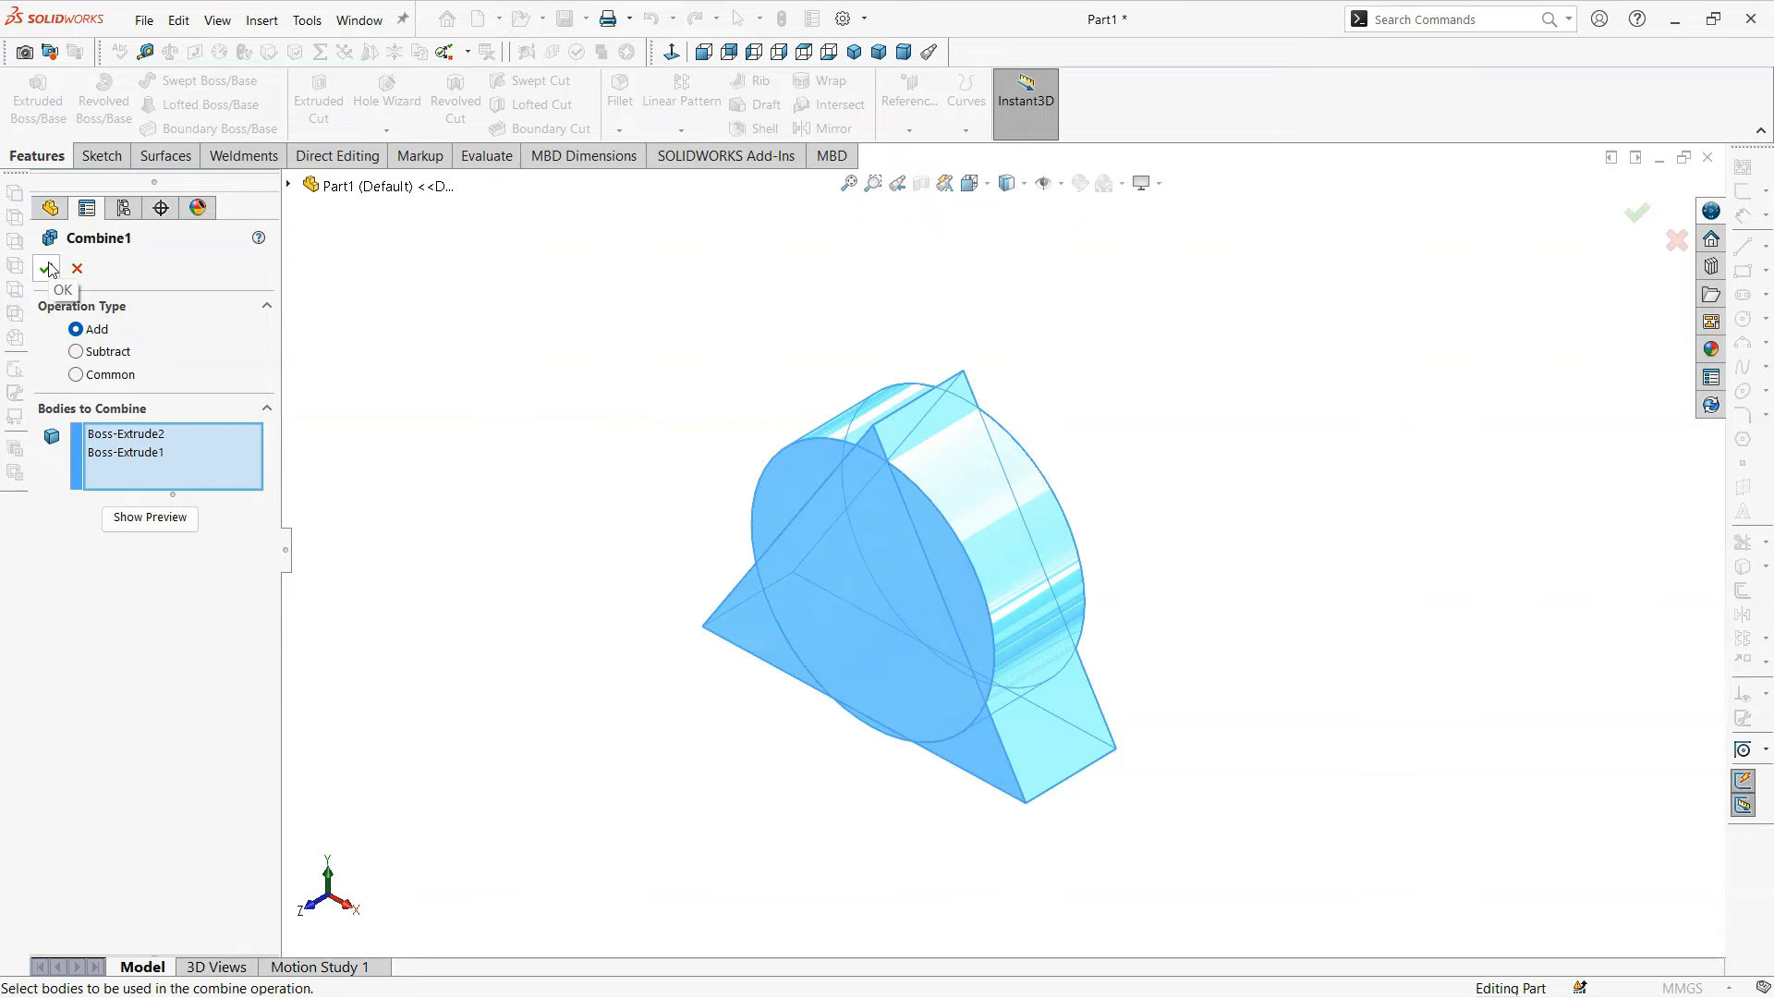
{"action": "left_click", "coordinate": [51, 269]}
{"action": "mouse_move", "coordinate": [456, 428]}
{"action": "middle_mouse_down"}
{"action": "mouse_move", "coordinate": [1073, 657]}
{"action": "mouse_move", "coordinate": [1049, 485]}
{"action": "mouse_move", "coordinate": [1176, 420]}
{"action": "mouse_move", "coordinate": [1022, 490]}
{"action": "mouse_move", "coordinate": [956, 591]}
{"action": "middle_mouse_up"}
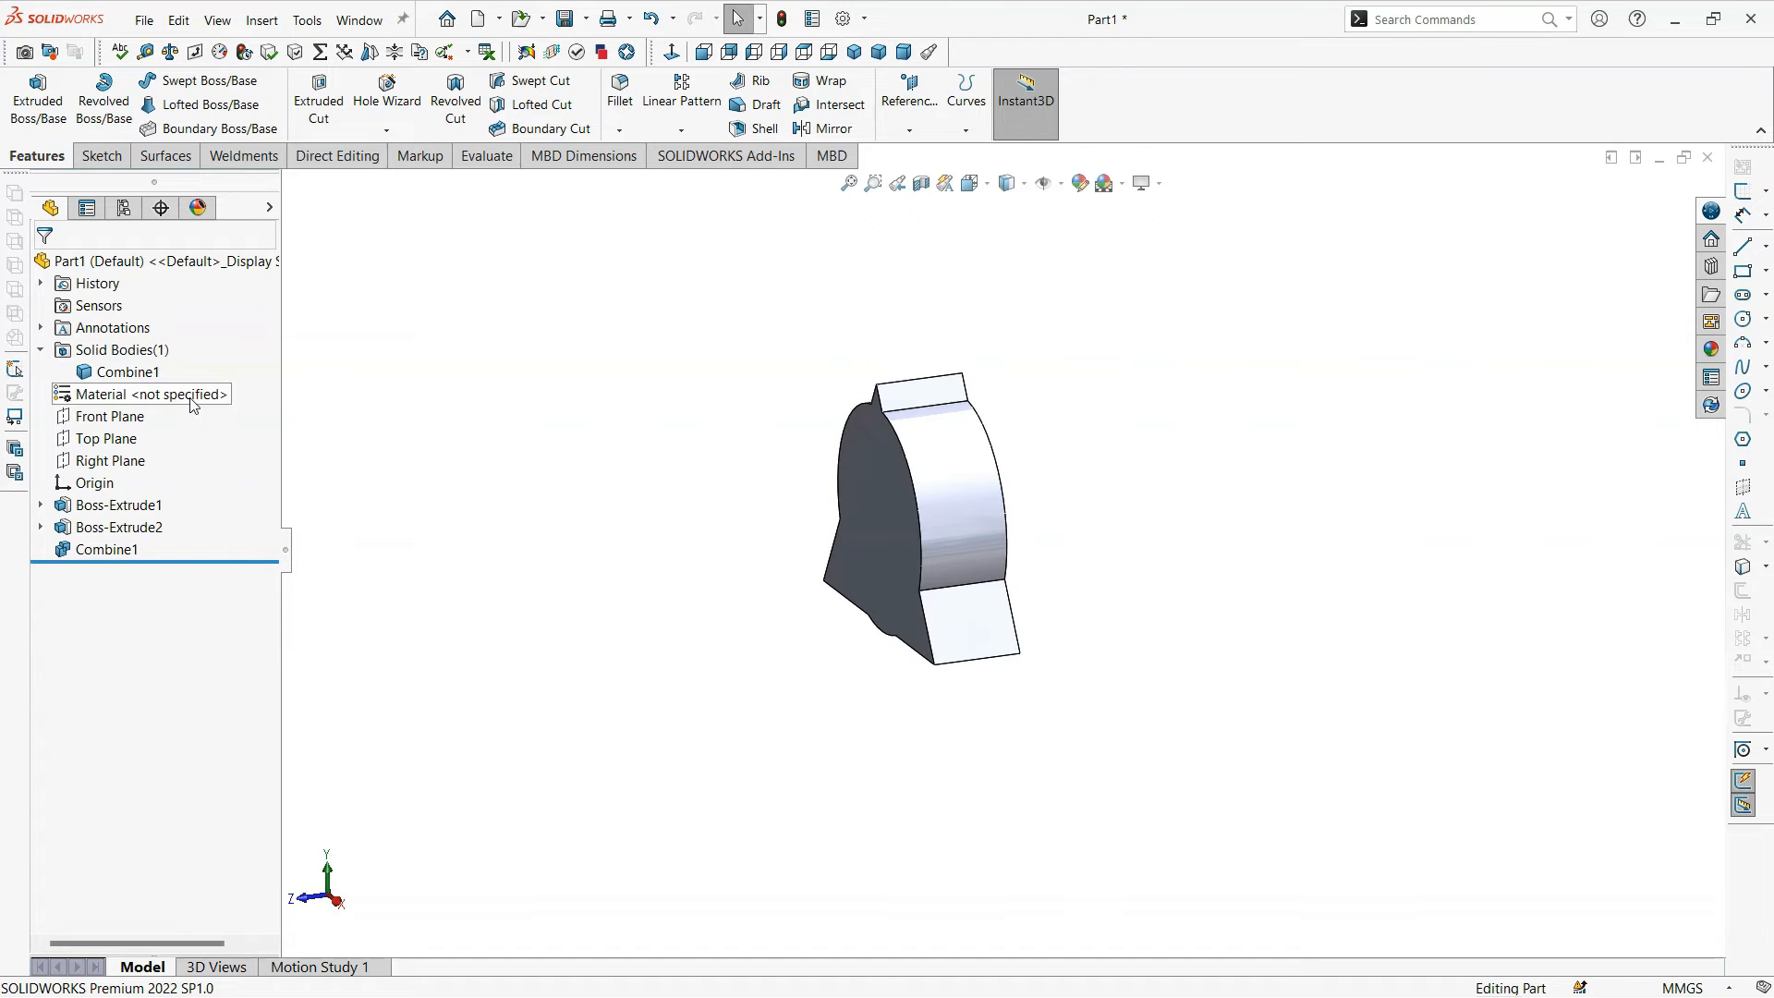
Step: Roll the model back to before the Add combine, combine both bodies with the Common operation, and view the result from the front
{"action": "left_click_drag", "start_coordinate": [165, 558], "coordinate": [162, 545]}
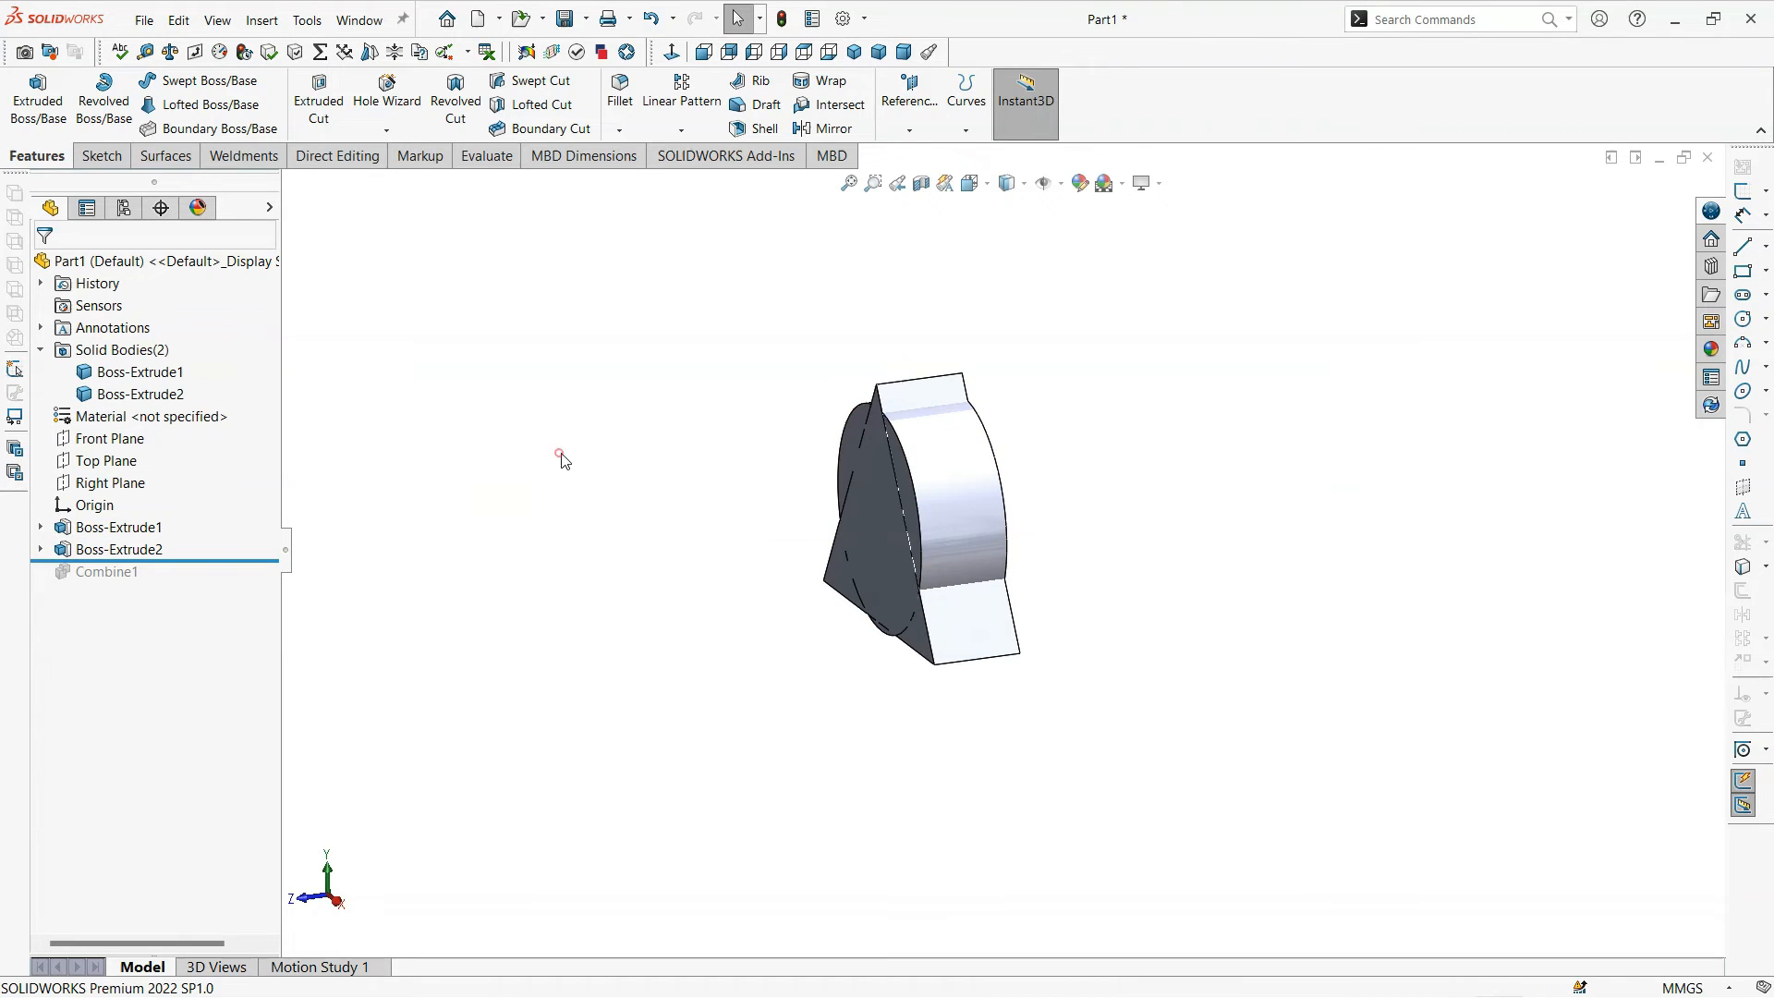
{"action": "left_click", "coordinate": [148, 395]}
{"action": "left_click", "coordinate": [127, 379], "text": "ctrl"}
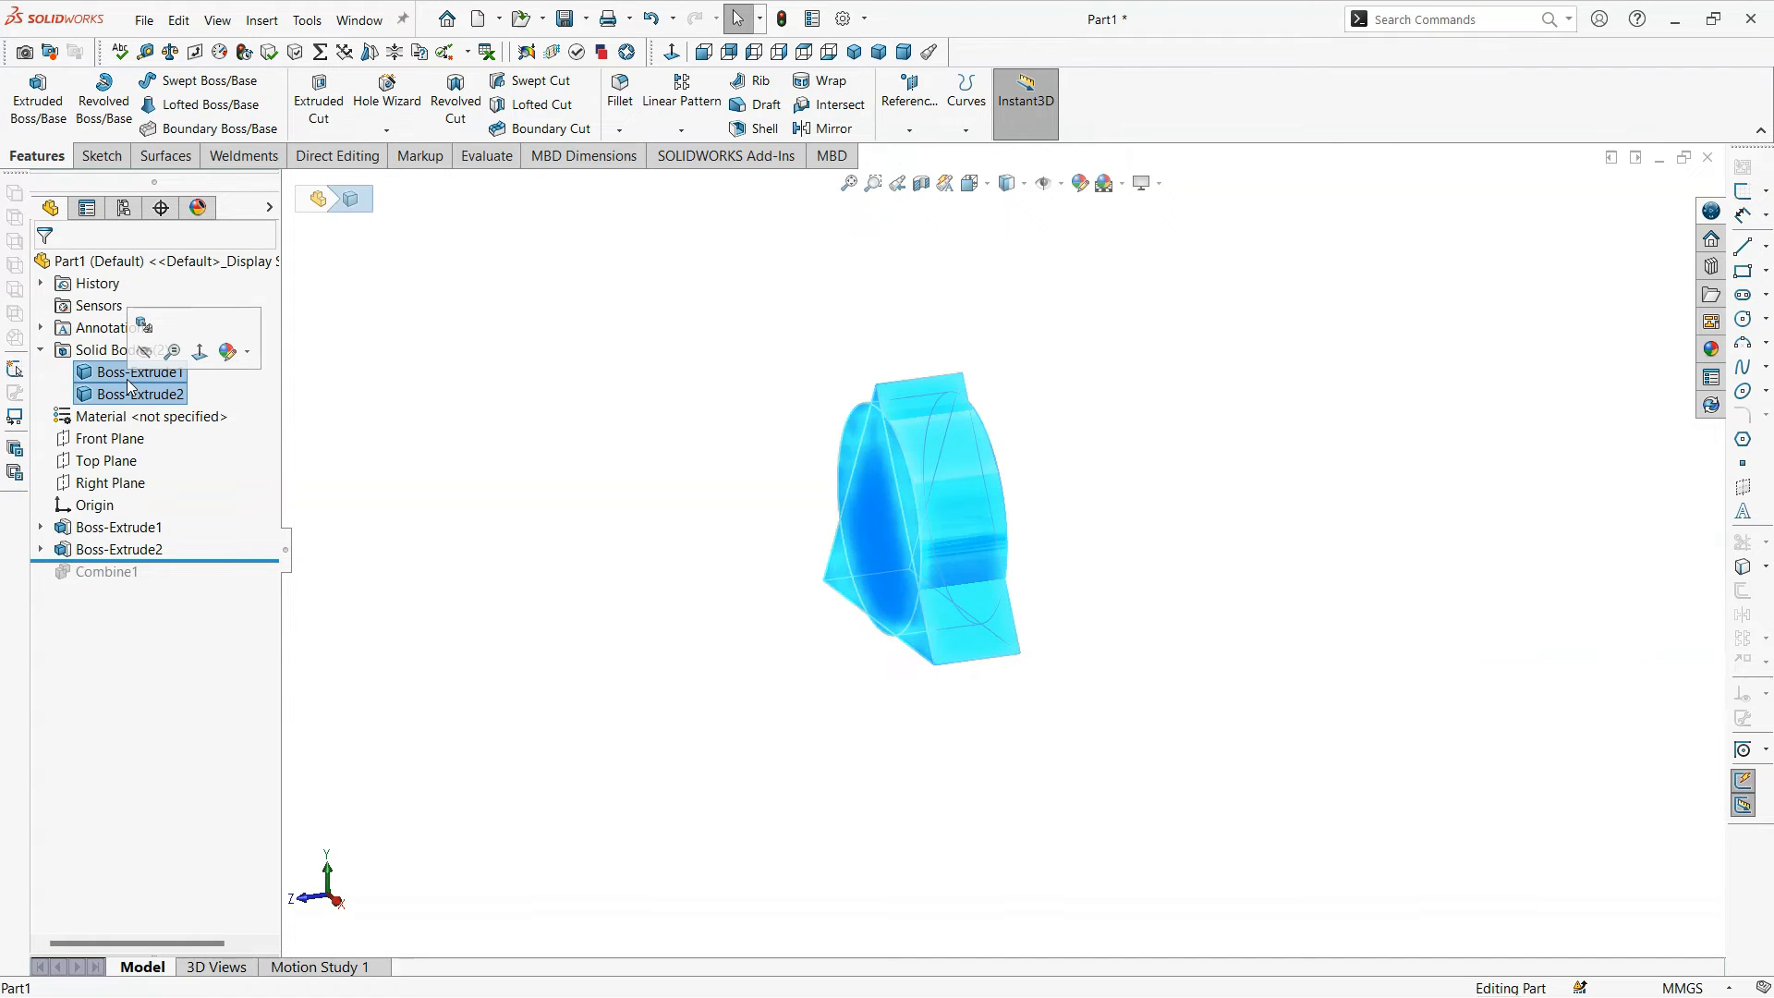
{"action": "right_click", "coordinate": [125, 379]}
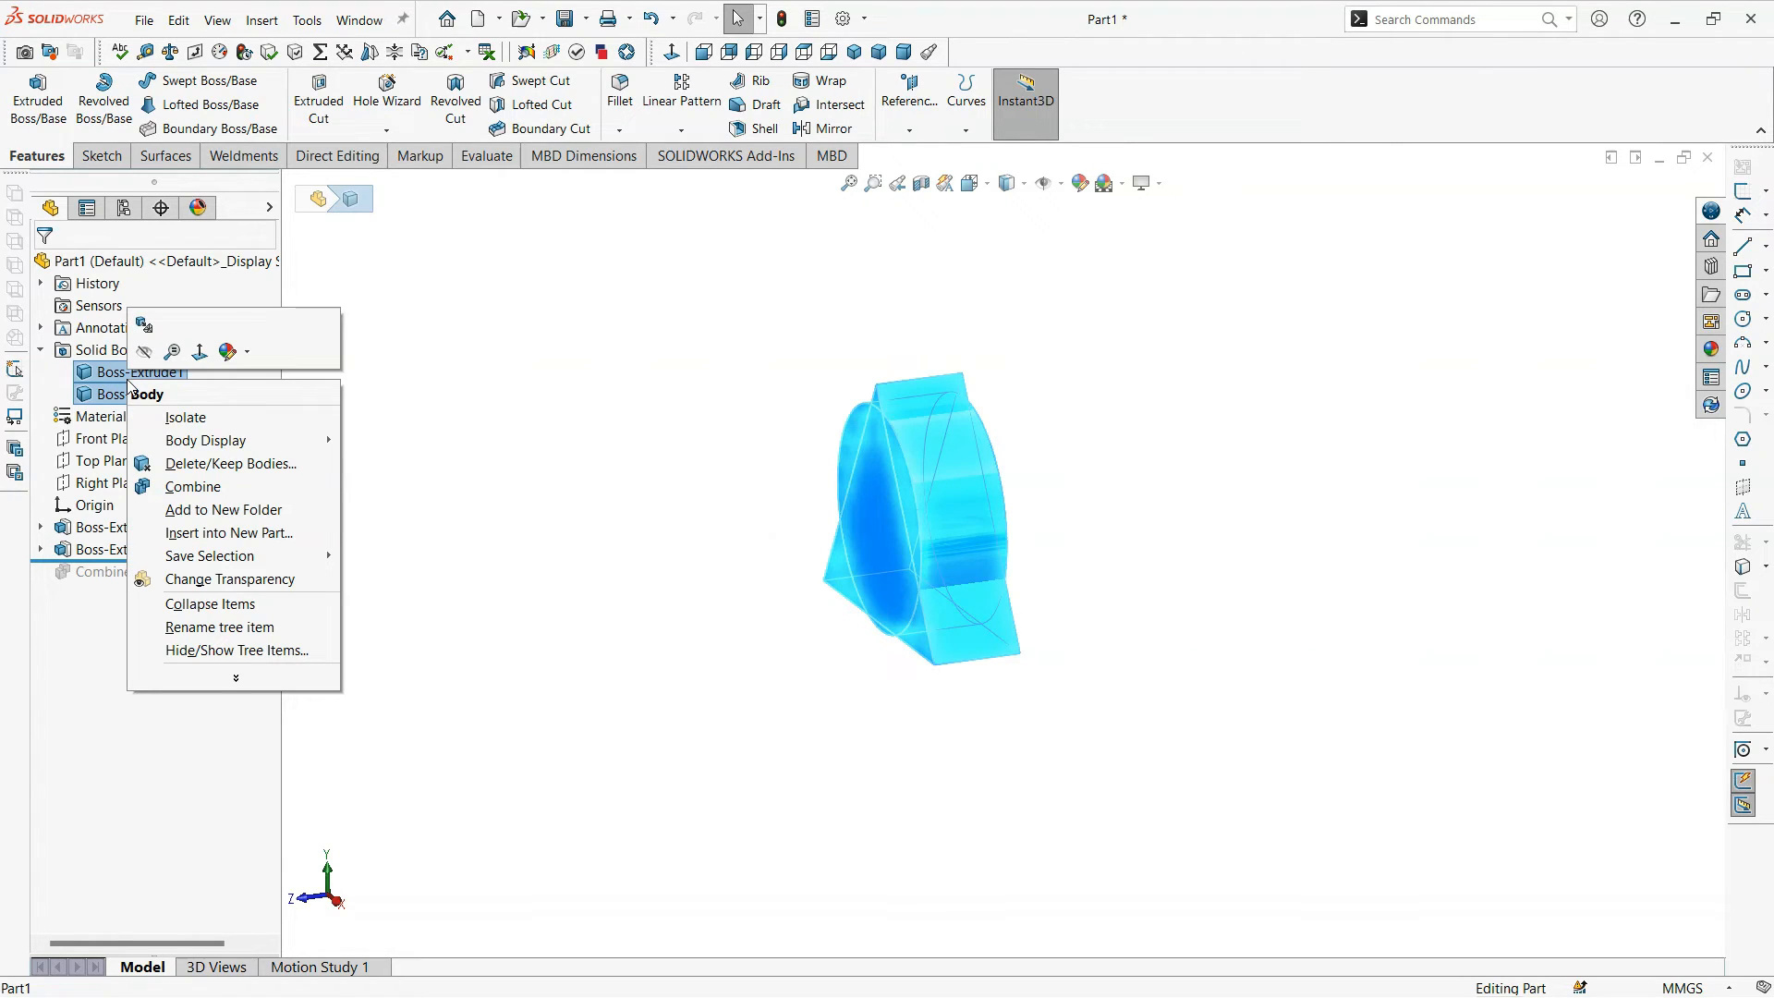
{"action": "left_click", "coordinate": [182, 486]}
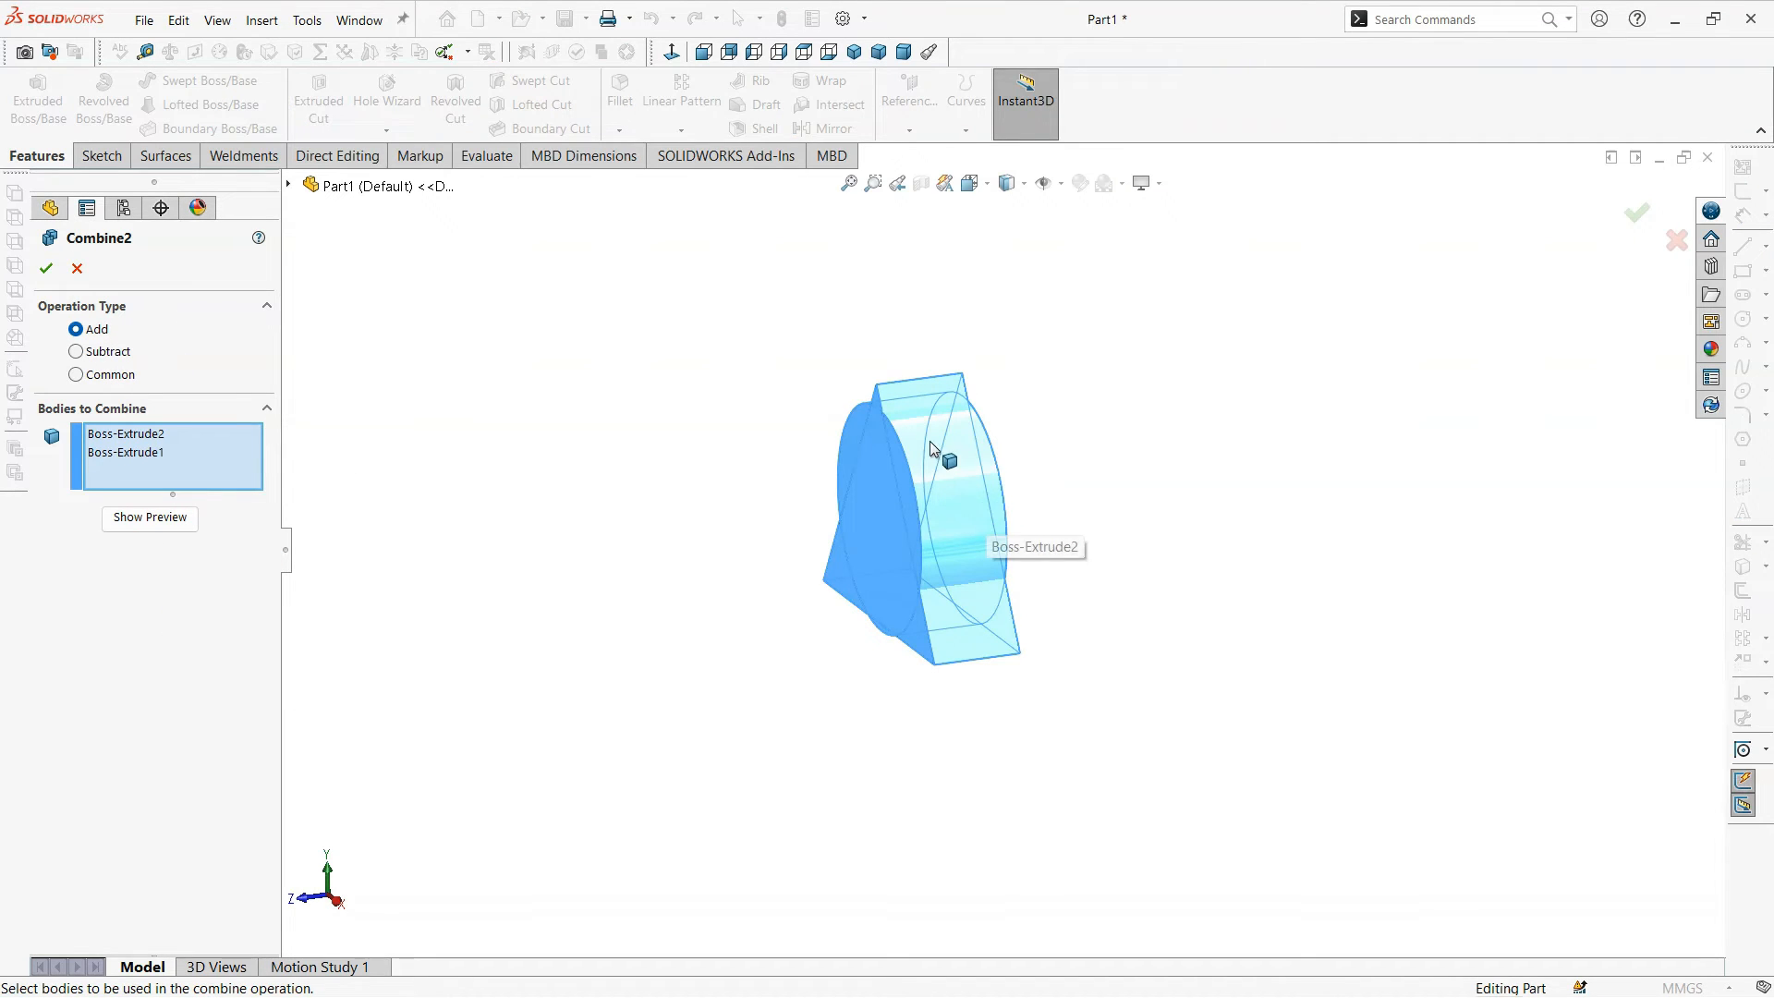
{"action": "left_click", "coordinate": [102, 355]}
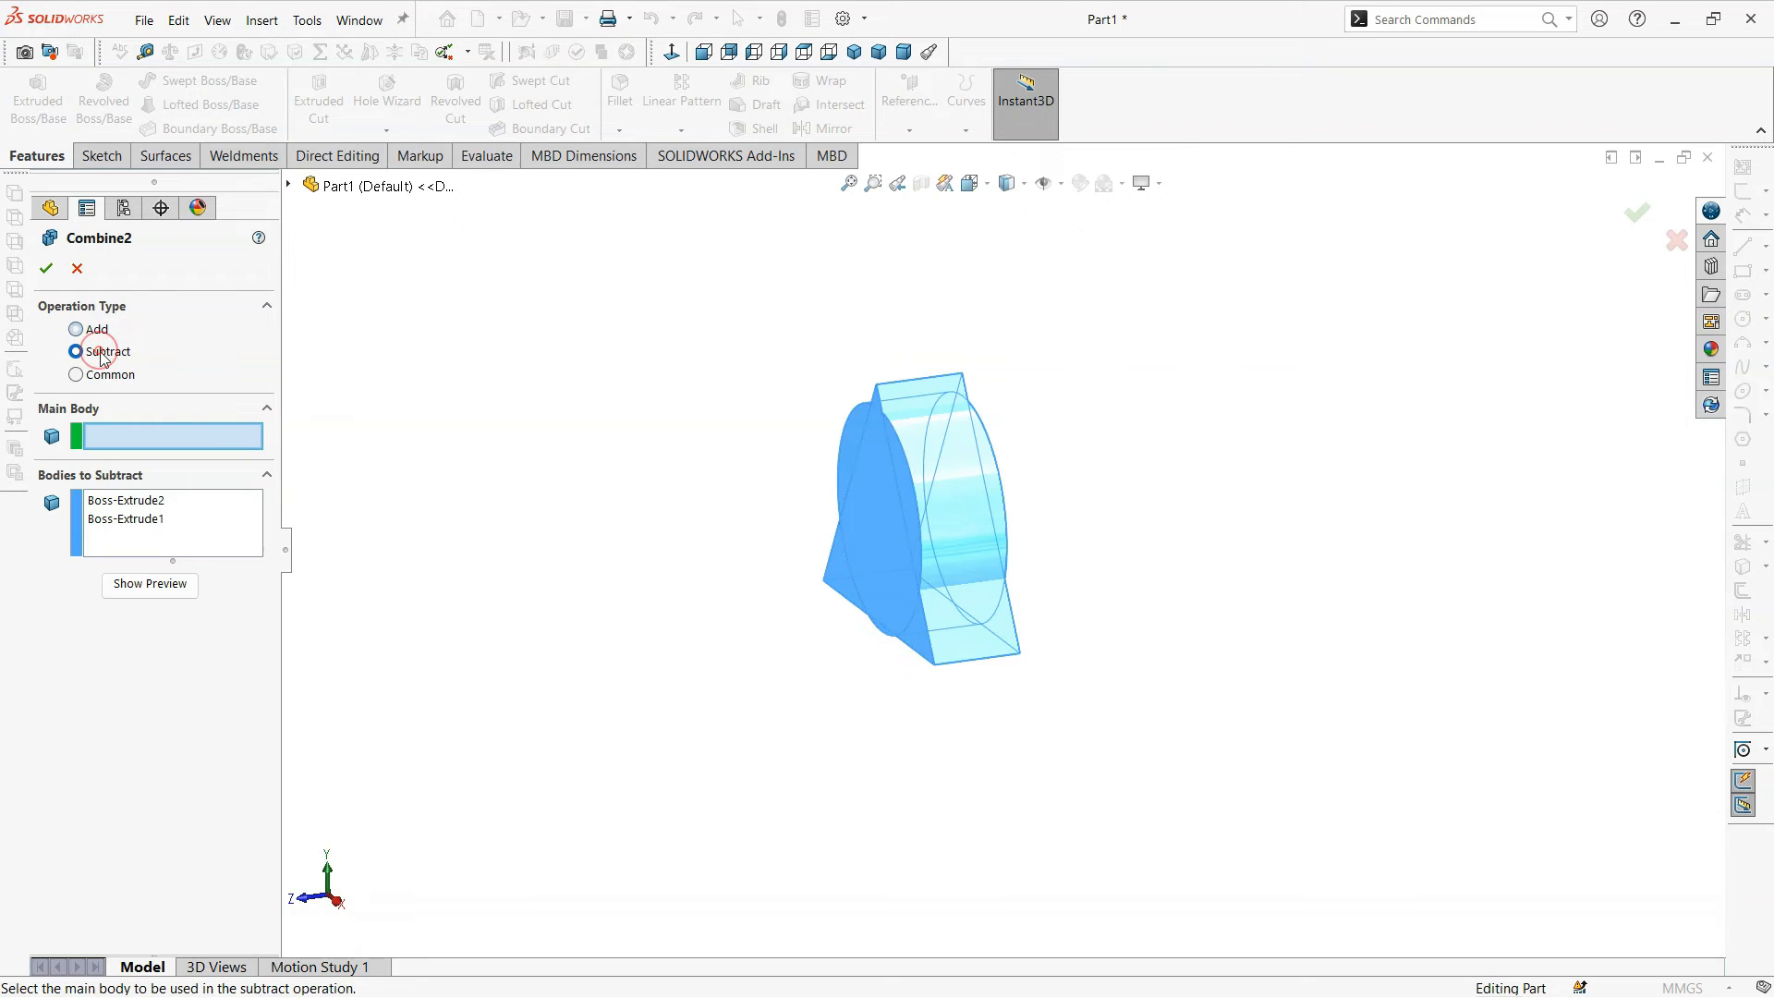
{"action": "scroll", "coordinate": [1058, 599], "scroll_direction": "down", "scroll_amount": 3}
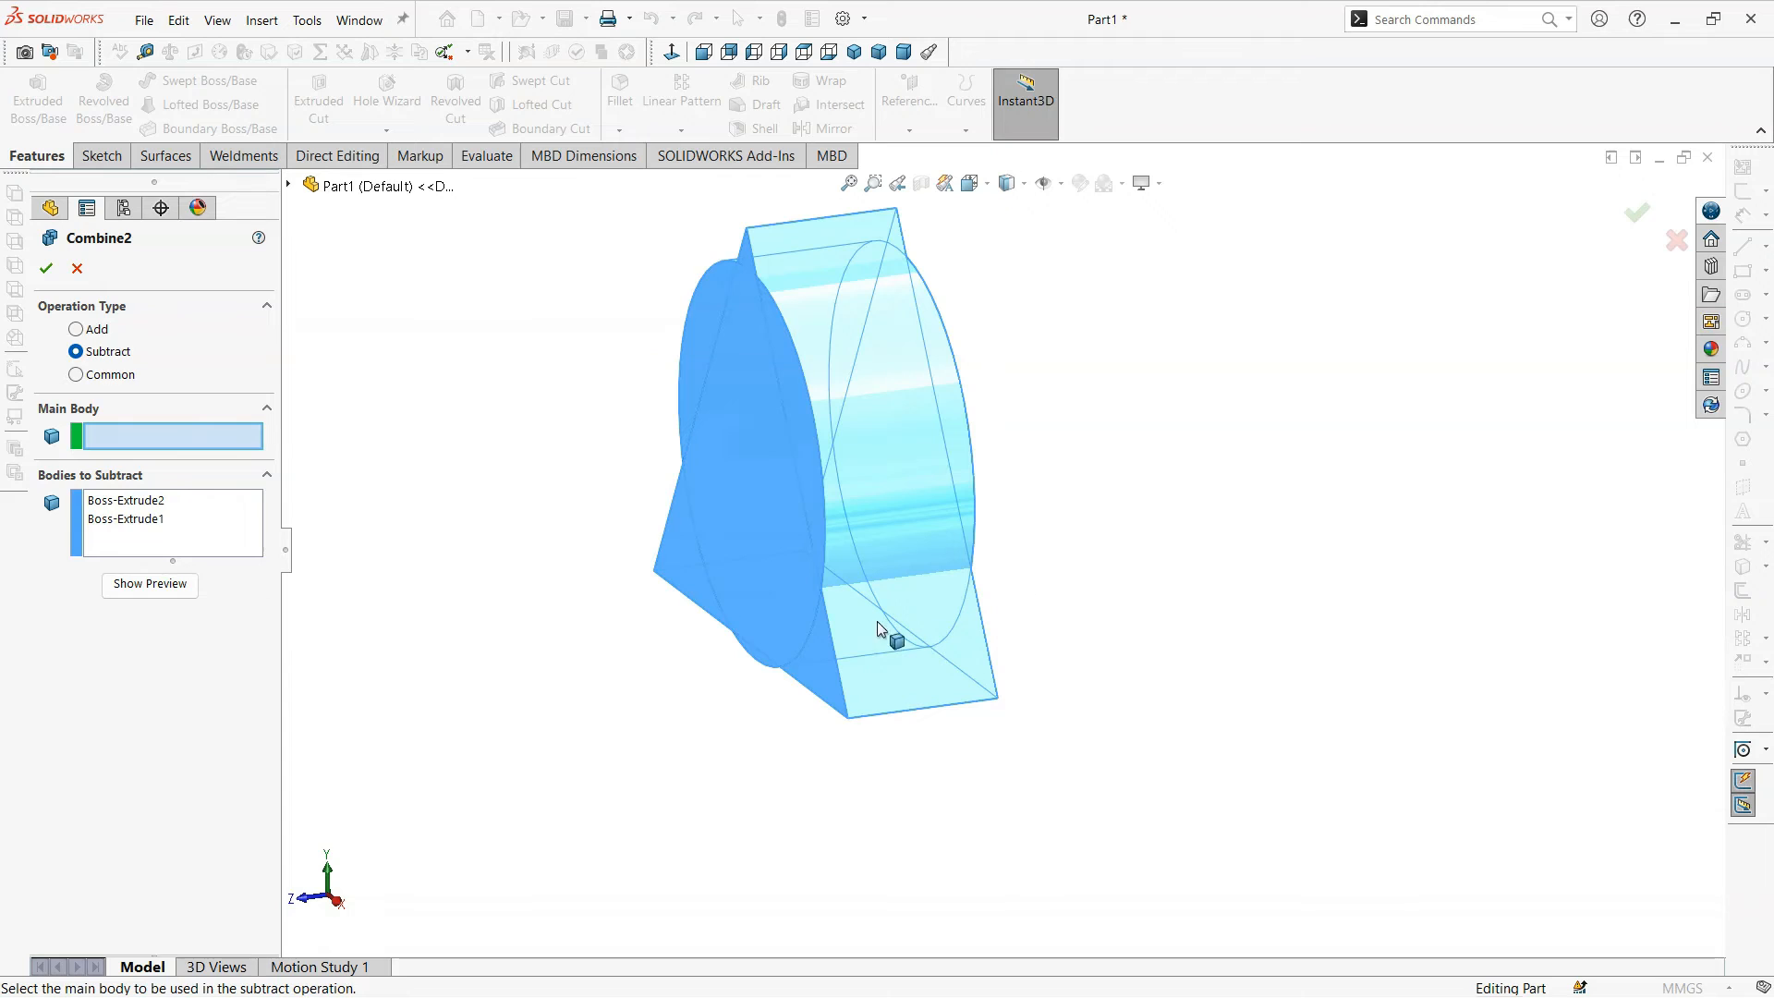
{"action": "left_click", "coordinate": [77, 375]}
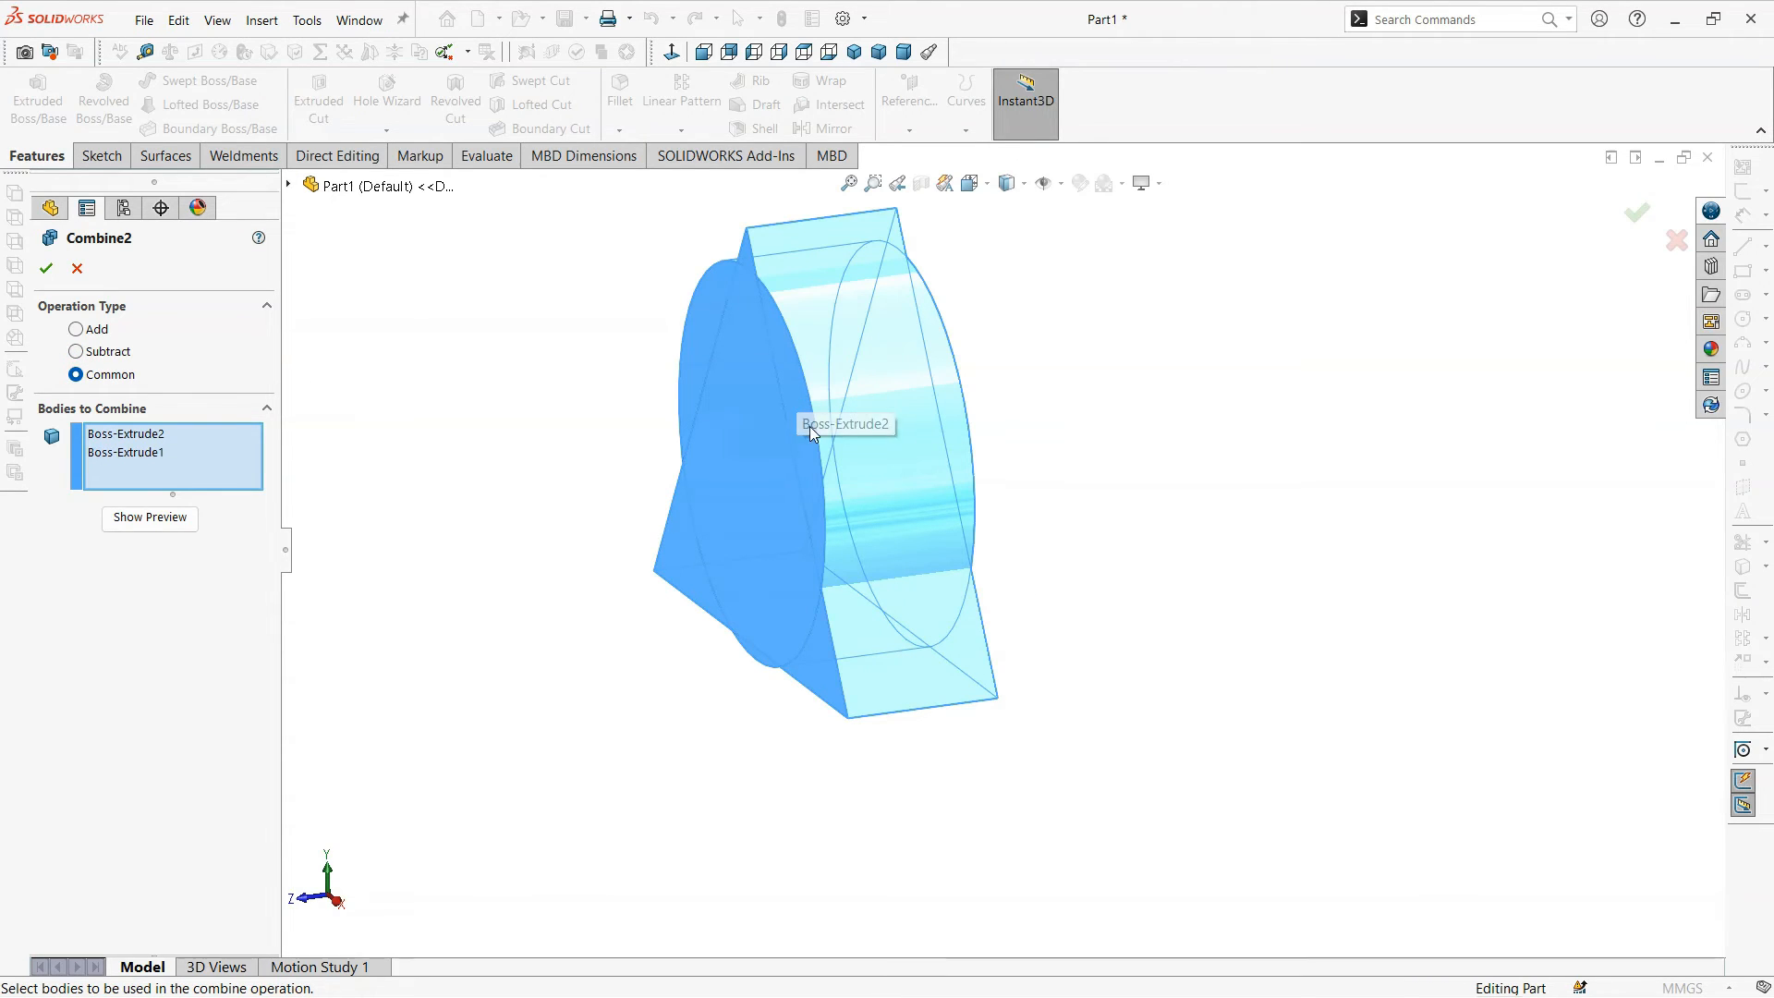
{"action": "left_click", "coordinate": [47, 269]}
{"action": "middle_click_drag", "start_coordinate": [692, 413], "coordinate": [821, 388]}
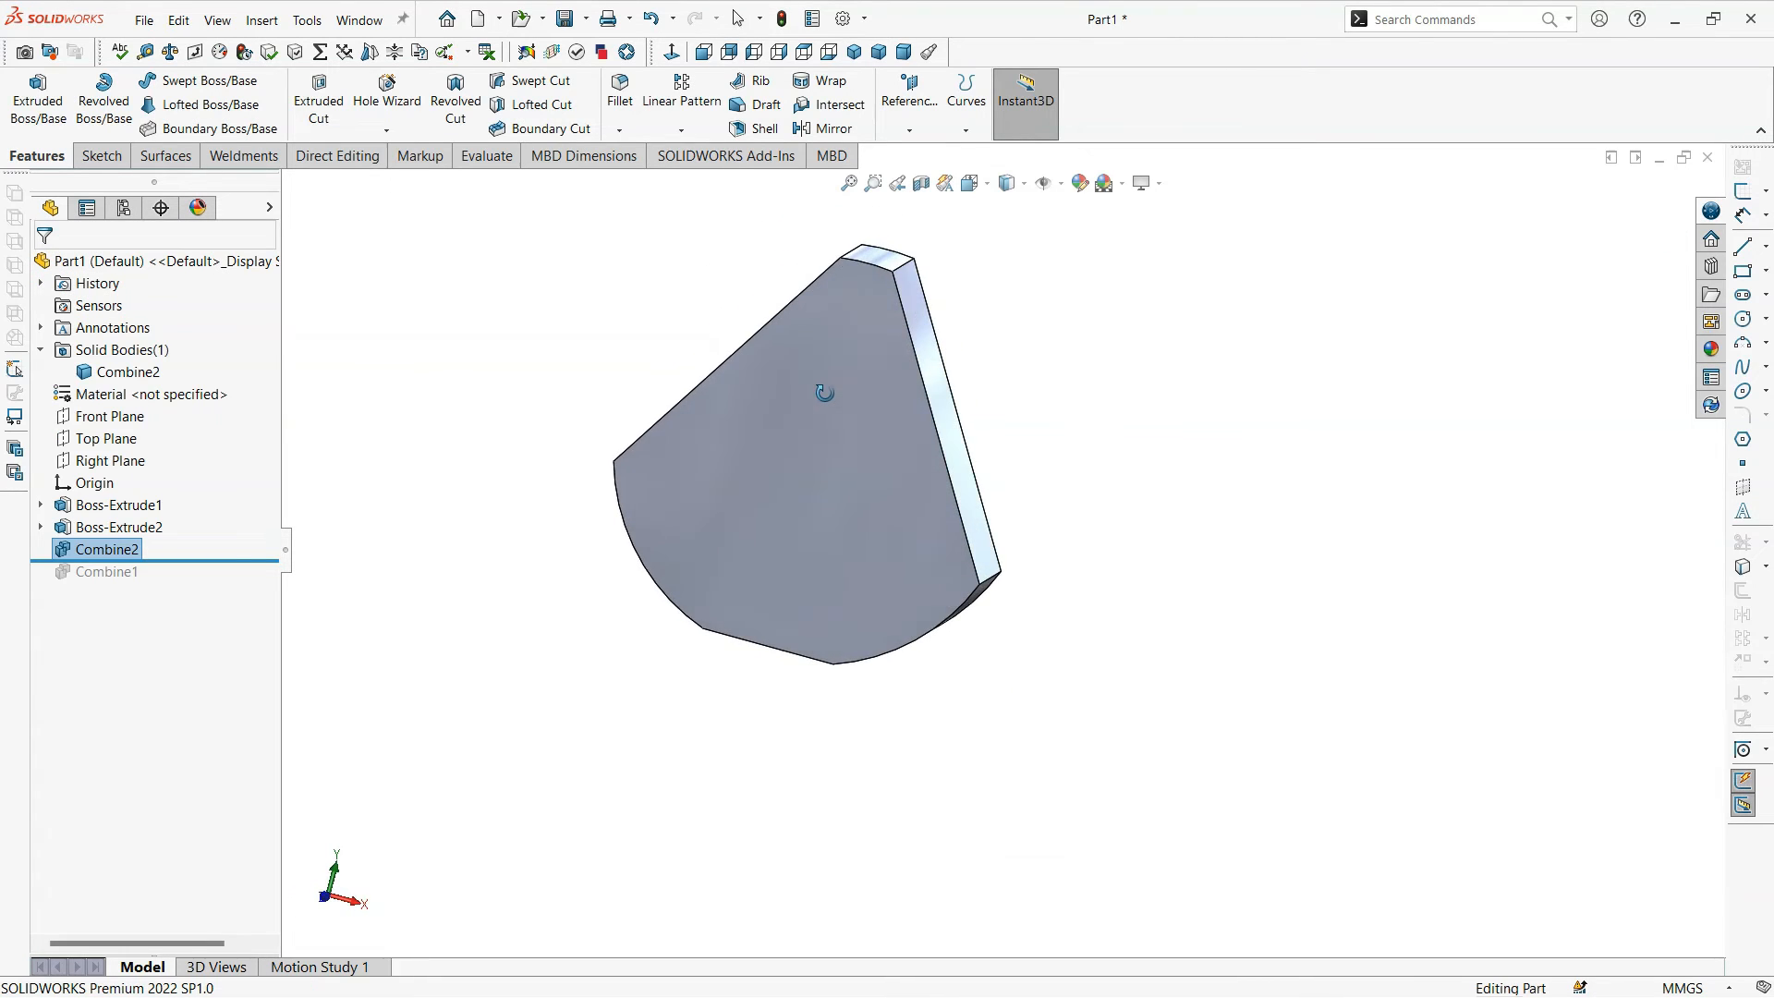
{"action": "left_click", "coordinate": [700, 51]}
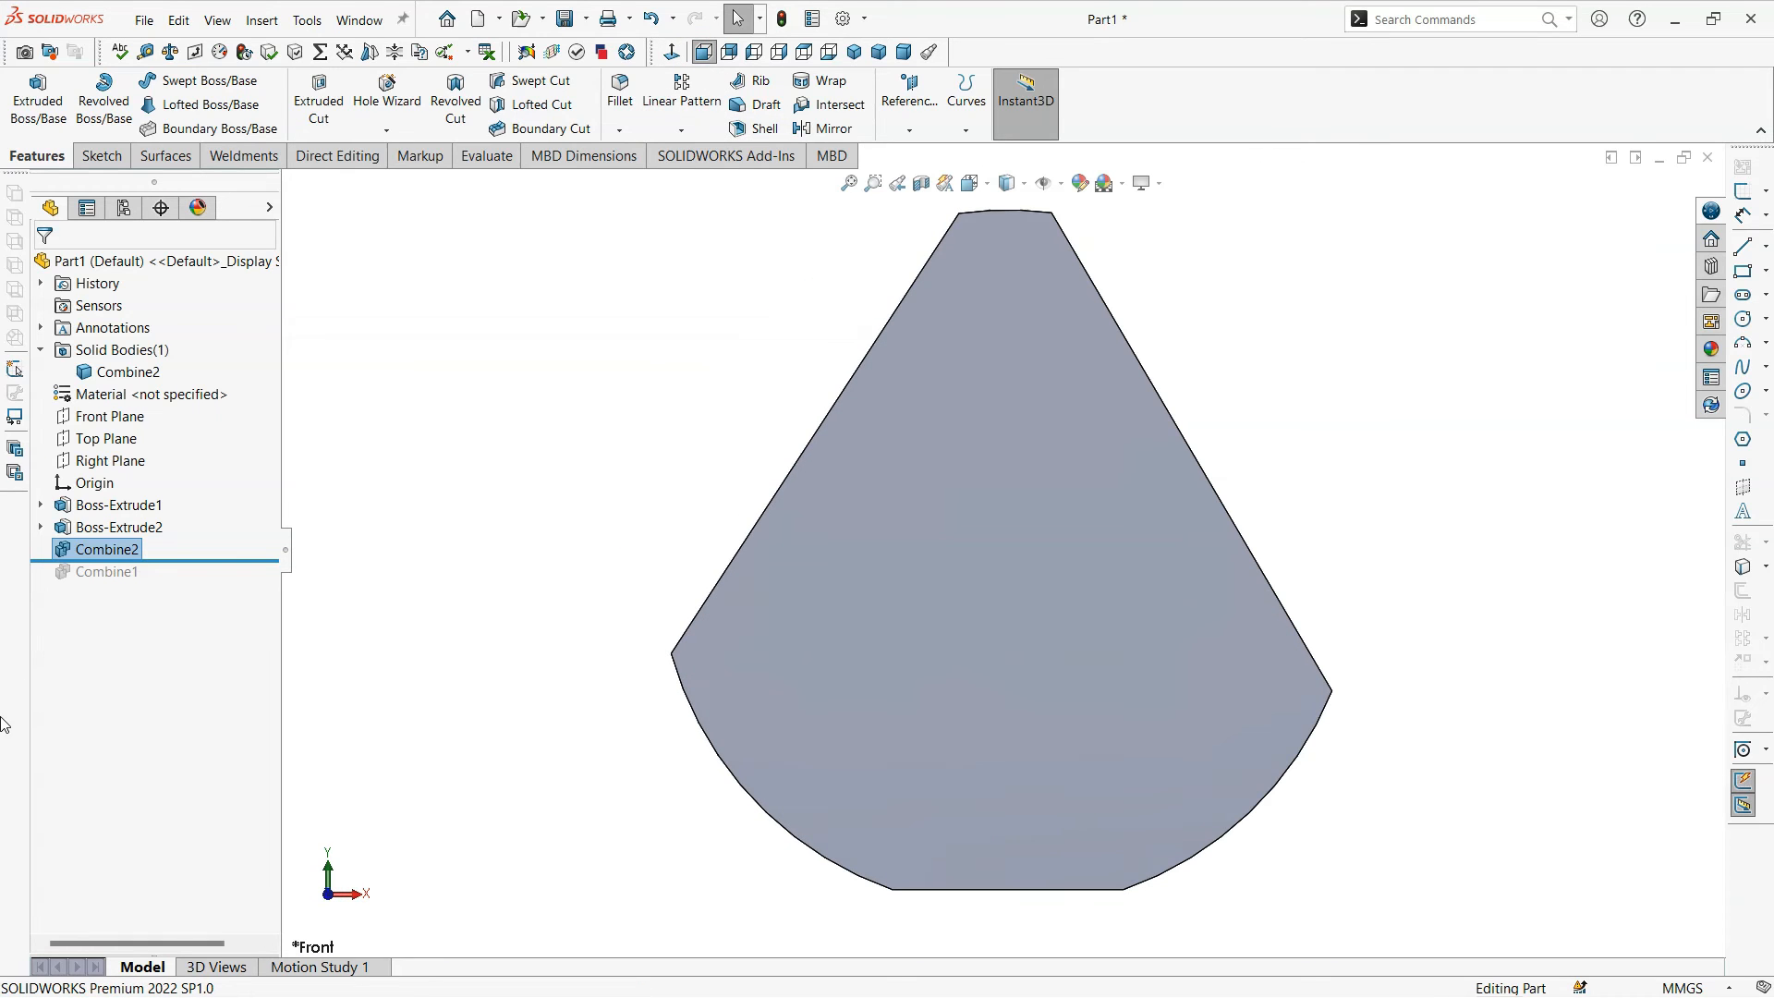
Step: Roll the model back to before the Common combine and highlight the cylindrical body
{"action": "left_click_drag", "start_coordinate": [198, 559], "coordinate": [198, 543]}
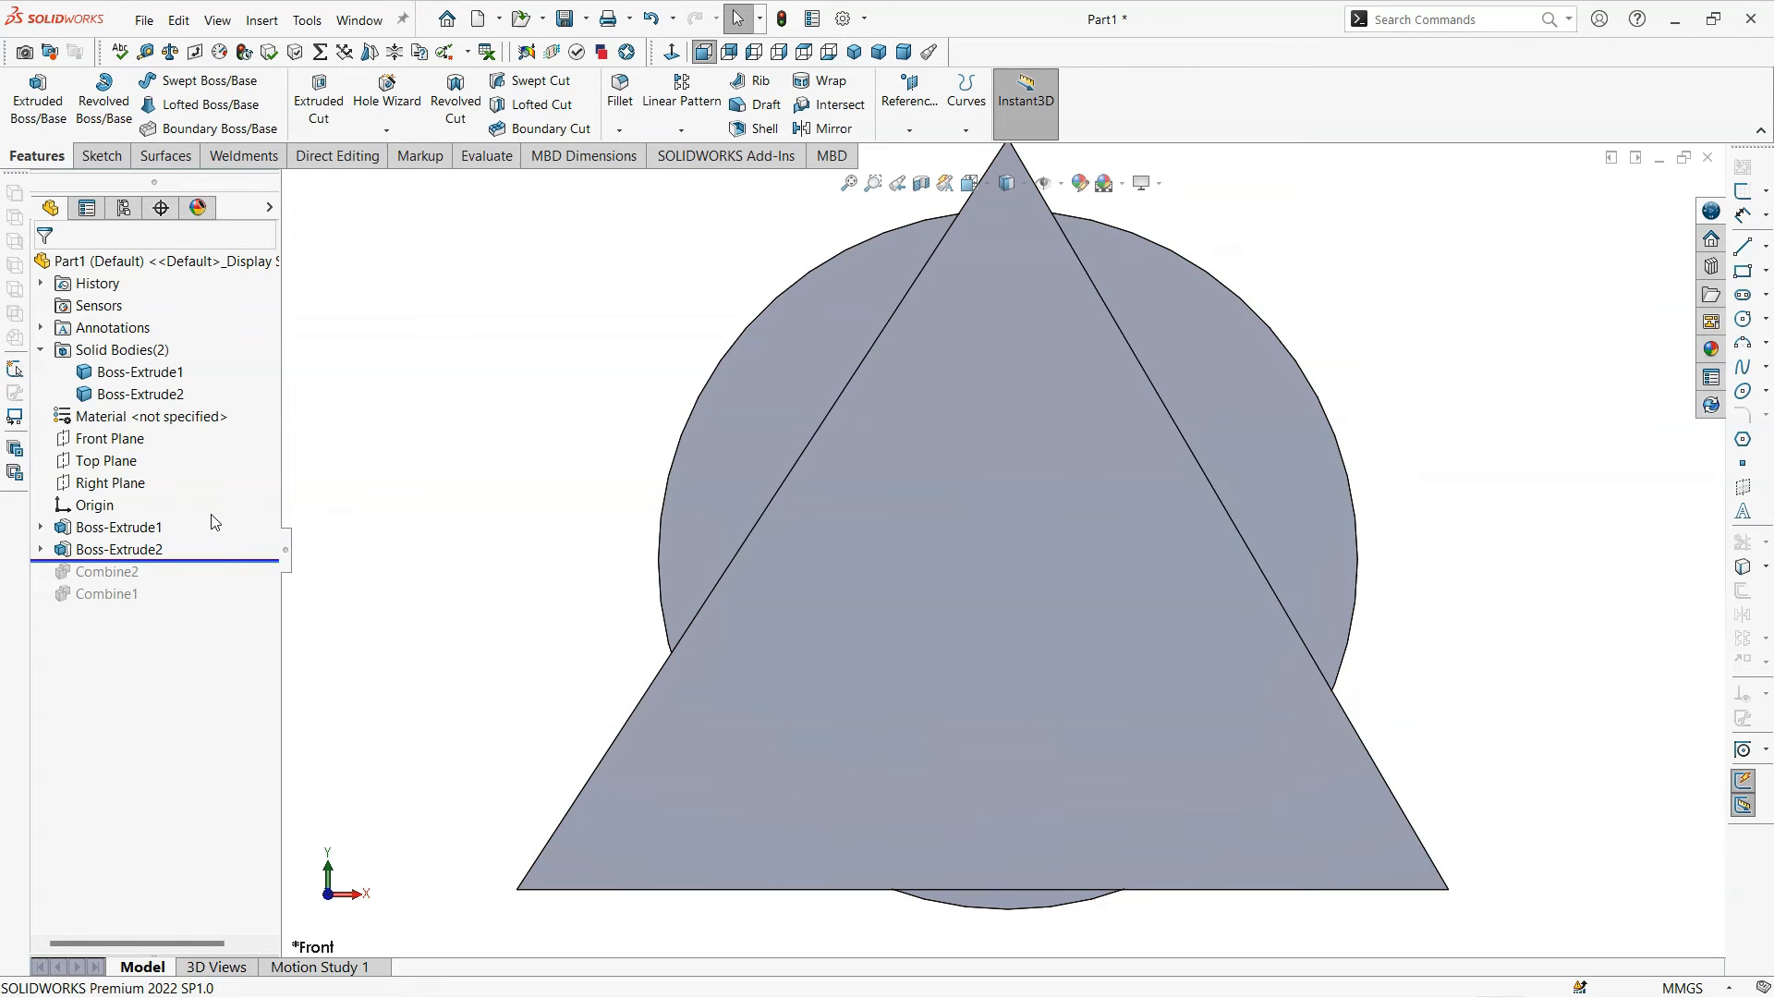
{"action": "mouse_move", "coordinate": [242, 560]}
{"action": "left_mouse_down"}
{"action": "mouse_move", "coordinate": [235, 580]}
{"action": "mouse_move", "coordinate": [231, 534]}
{"action": "left_mouse_up"}
{"action": "left_click", "coordinate": [152, 407]}
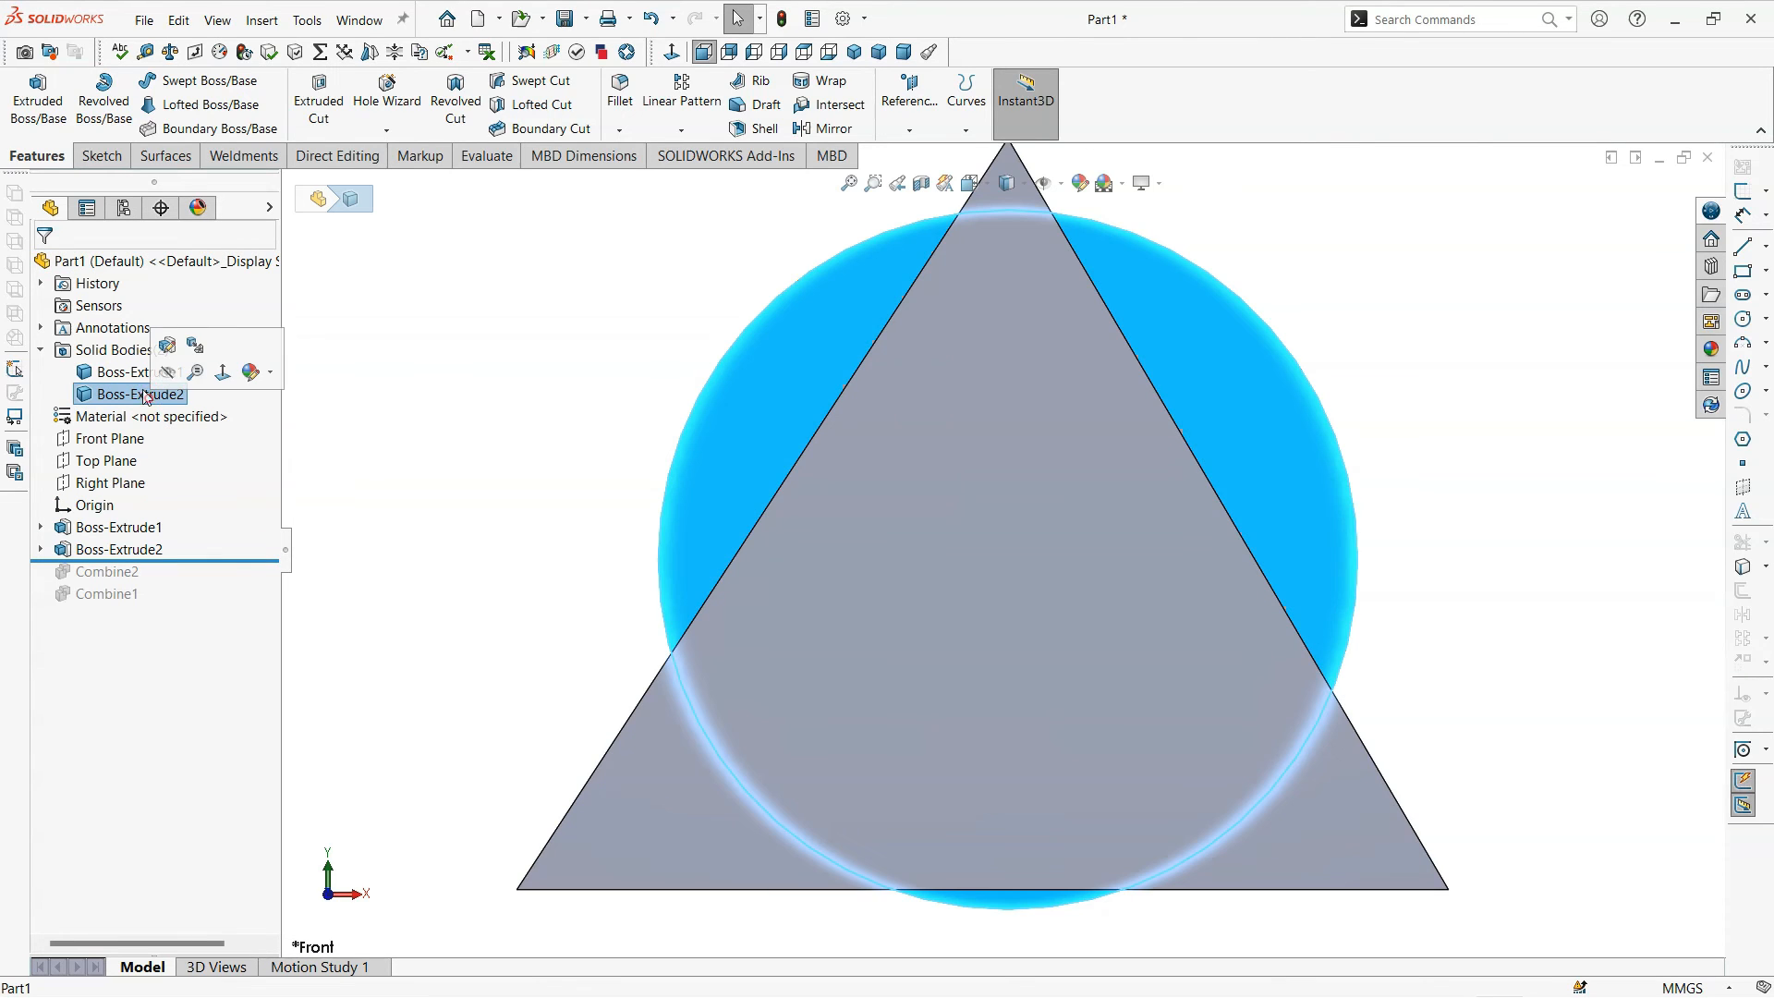
{"action": "left_click", "coordinate": [447, 435]}
Step: Edit the cylindrical extrusion's sketch and shrink its circle so it fits inside the triangle
{"action": "left_click", "coordinate": [136, 549]}
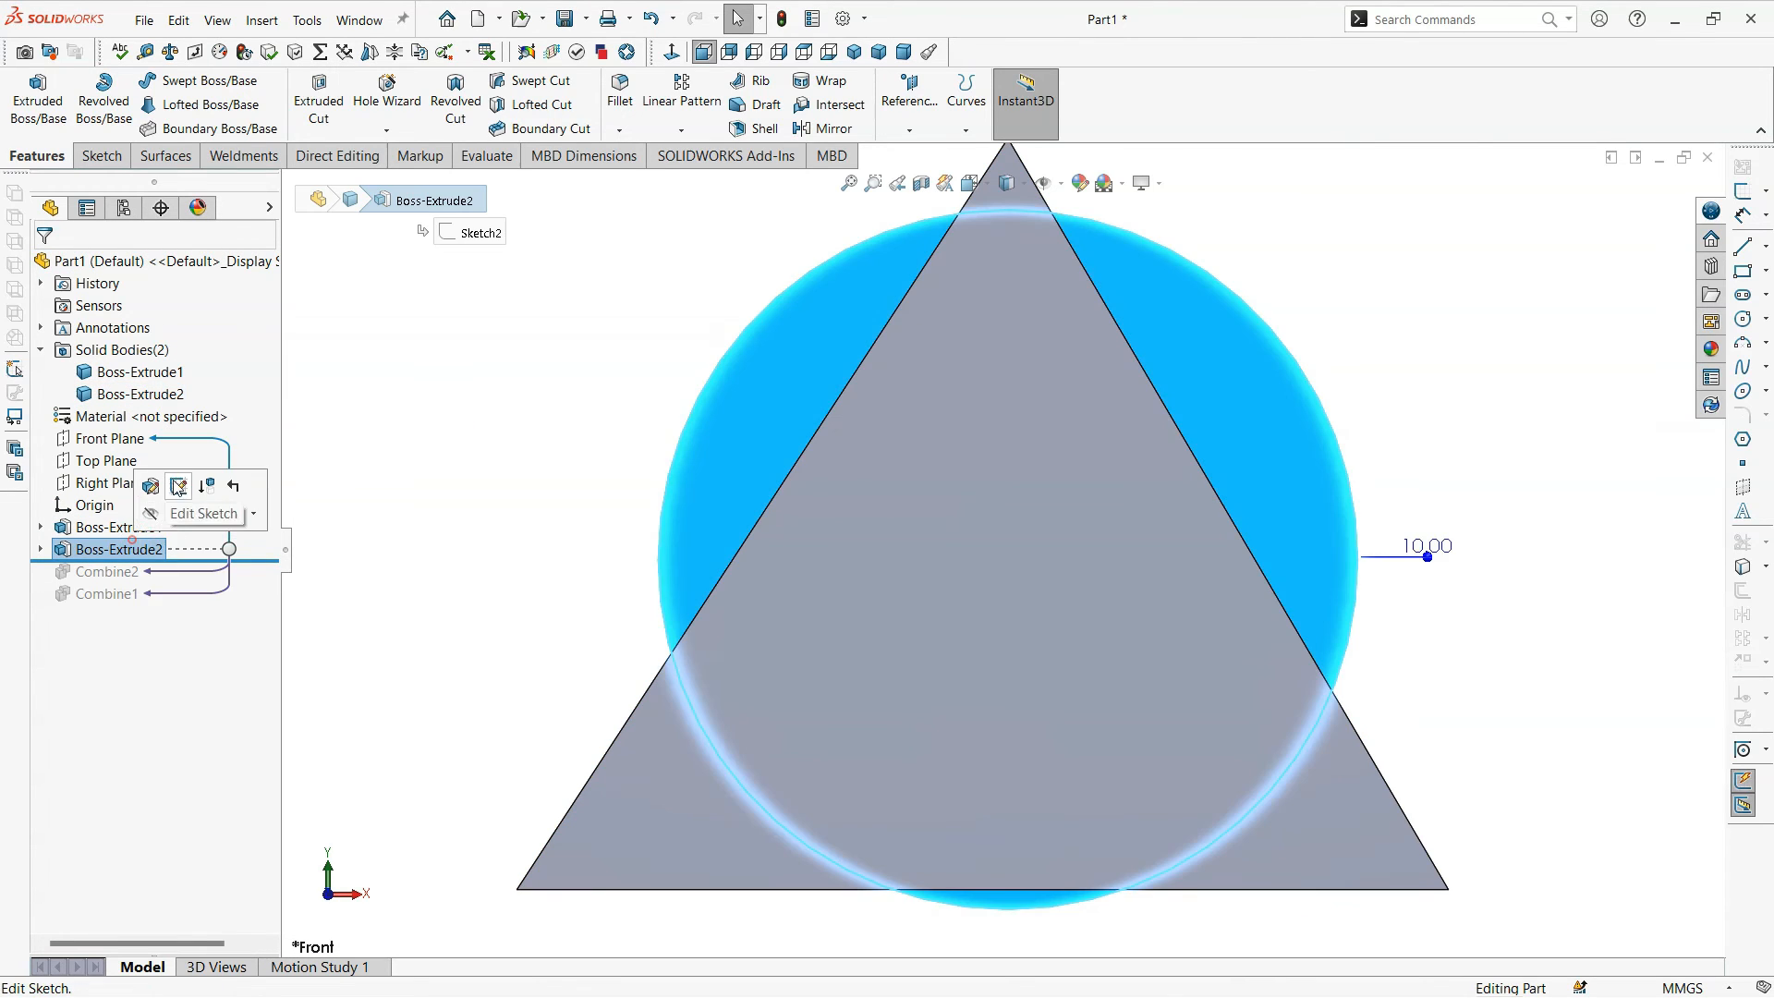
{"action": "left_click", "coordinate": [183, 482]}
{"action": "left_click_drag", "start_coordinate": [1299, 430], "coordinate": [1167, 471]}
{"action": "left_click", "coordinate": [1310, 562]}
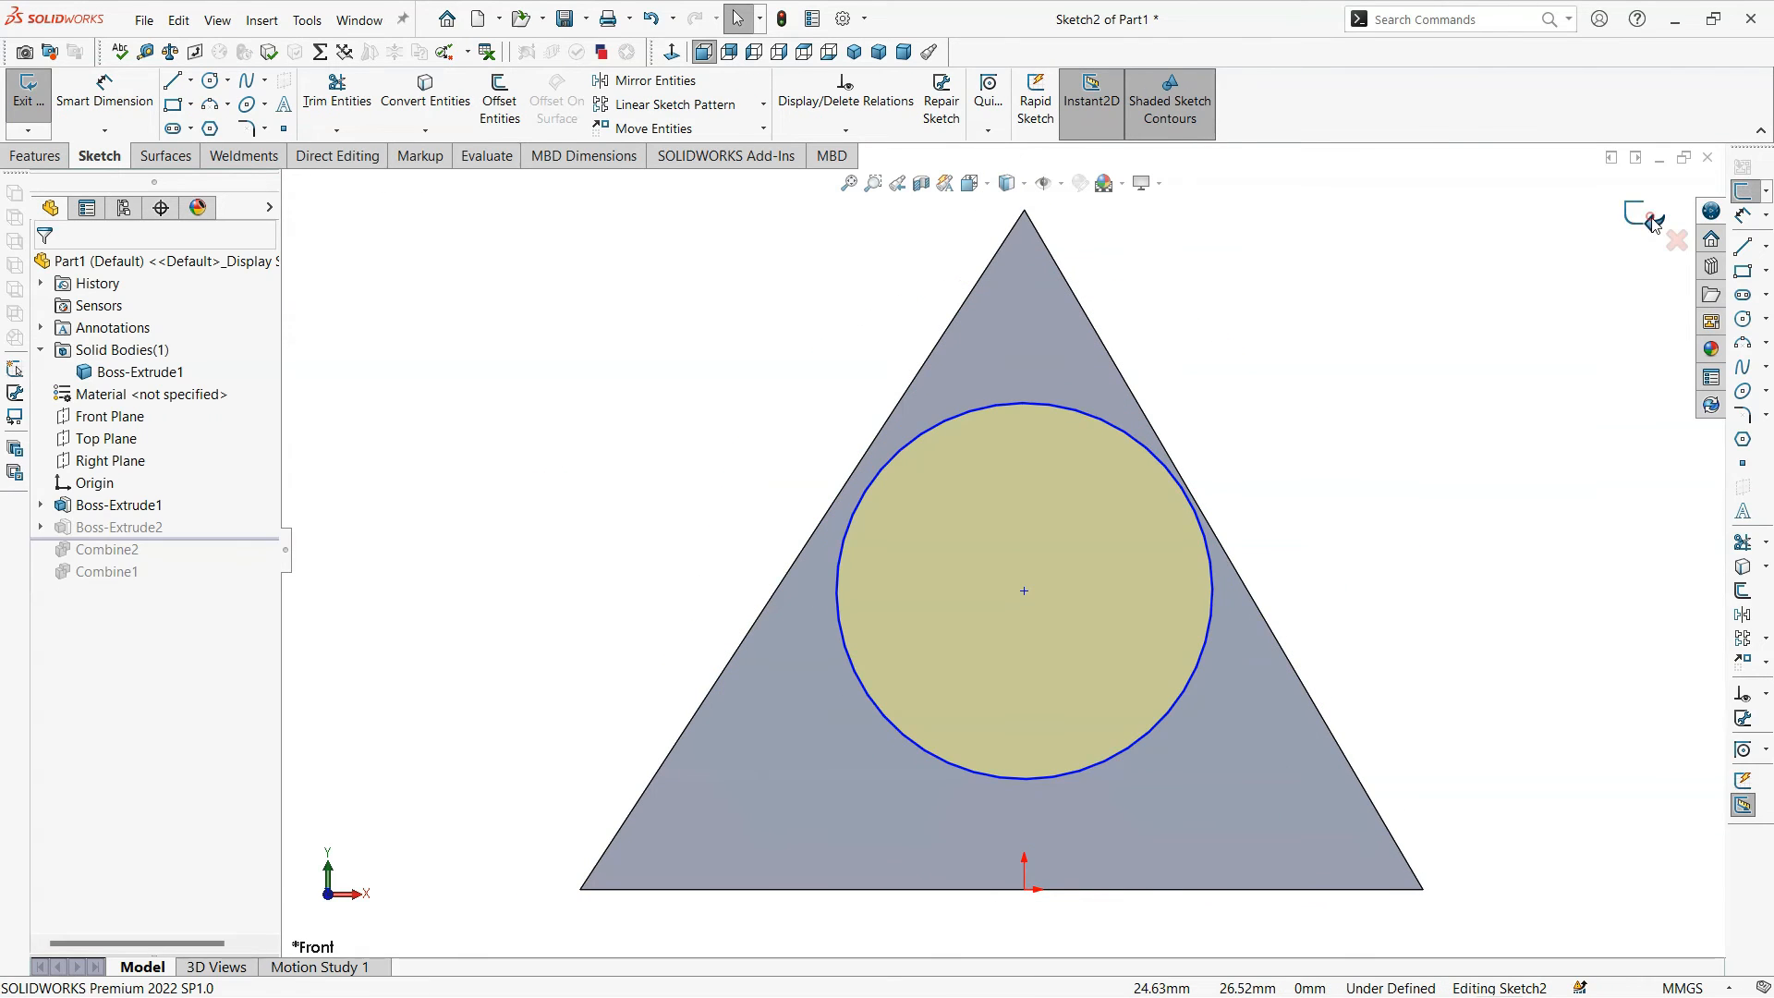
{"action": "left_click", "coordinate": [1648, 219]}
Step: Combine the bodies with the Subtract operation, using the triangular body as main body and the cylinder as the body to subtract
{"action": "middle_click_drag", "start_coordinate": [342, 517], "coordinate": [696, 557]}
{"action": "left_click", "coordinate": [183, 392]}
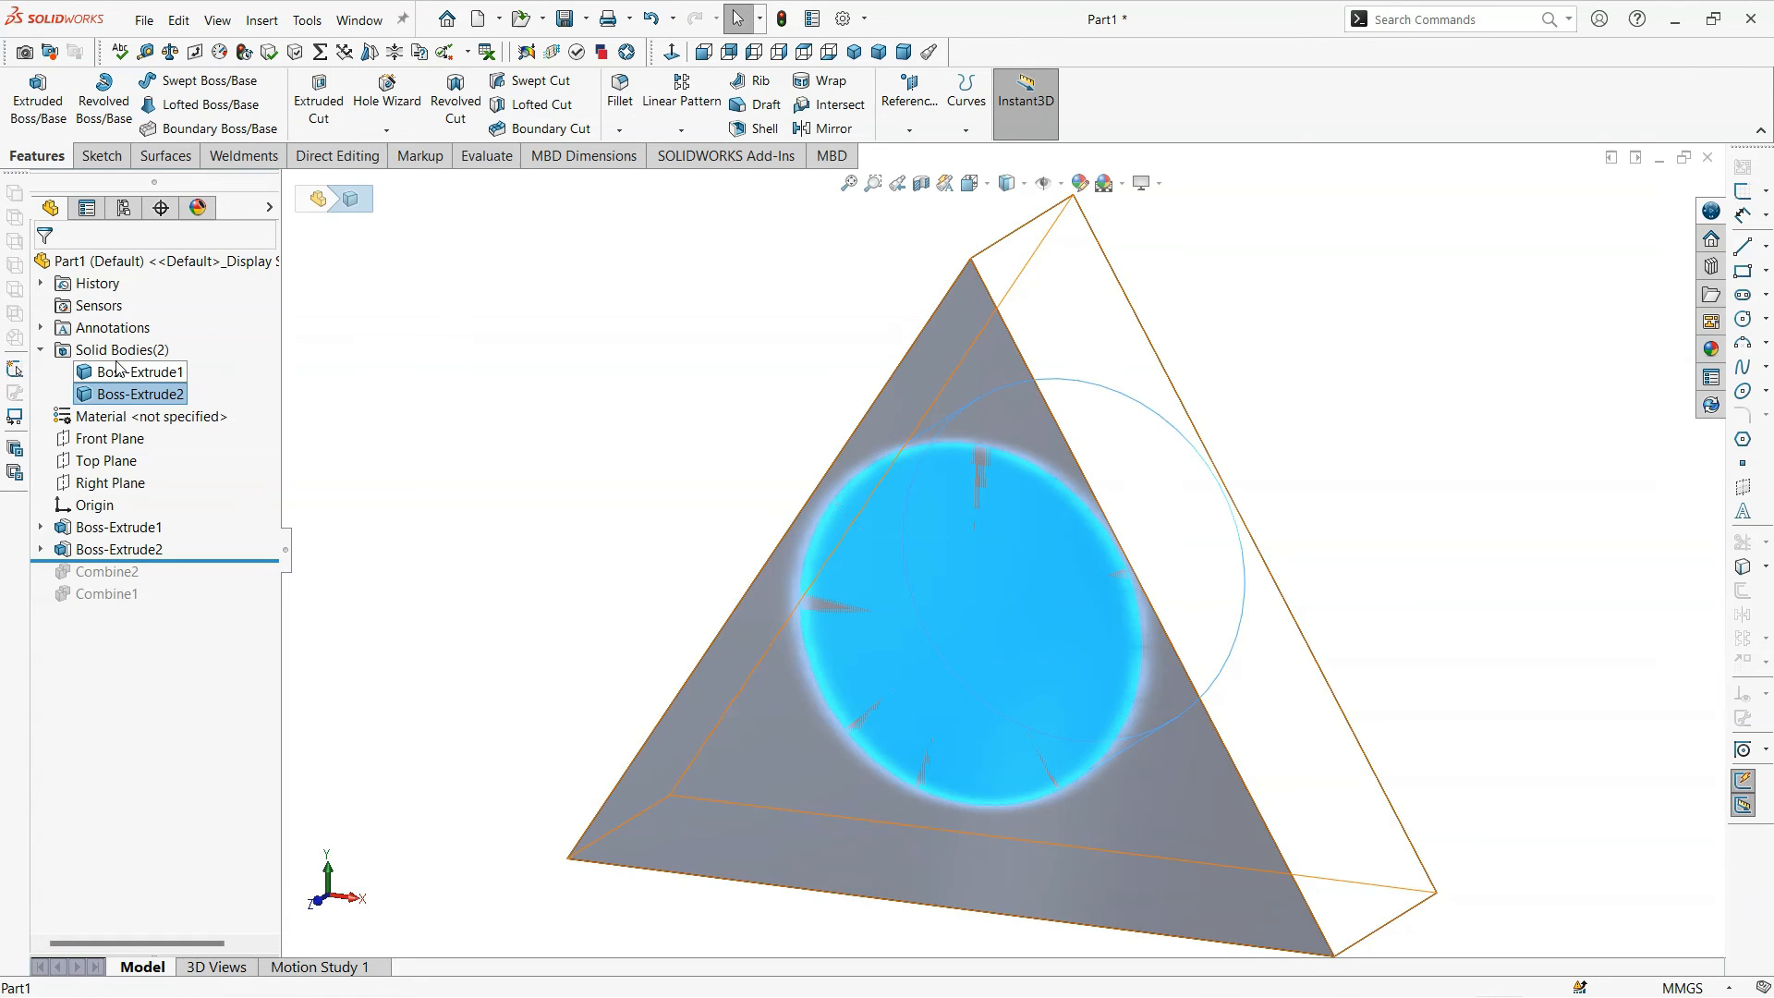
{"action": "left_click", "coordinate": [117, 371], "text": "ctrl"}
{"action": "right_click", "coordinate": [120, 371]}
{"action": "left_click", "coordinate": [172, 467]}
{"action": "left_click", "coordinate": [76, 351]}
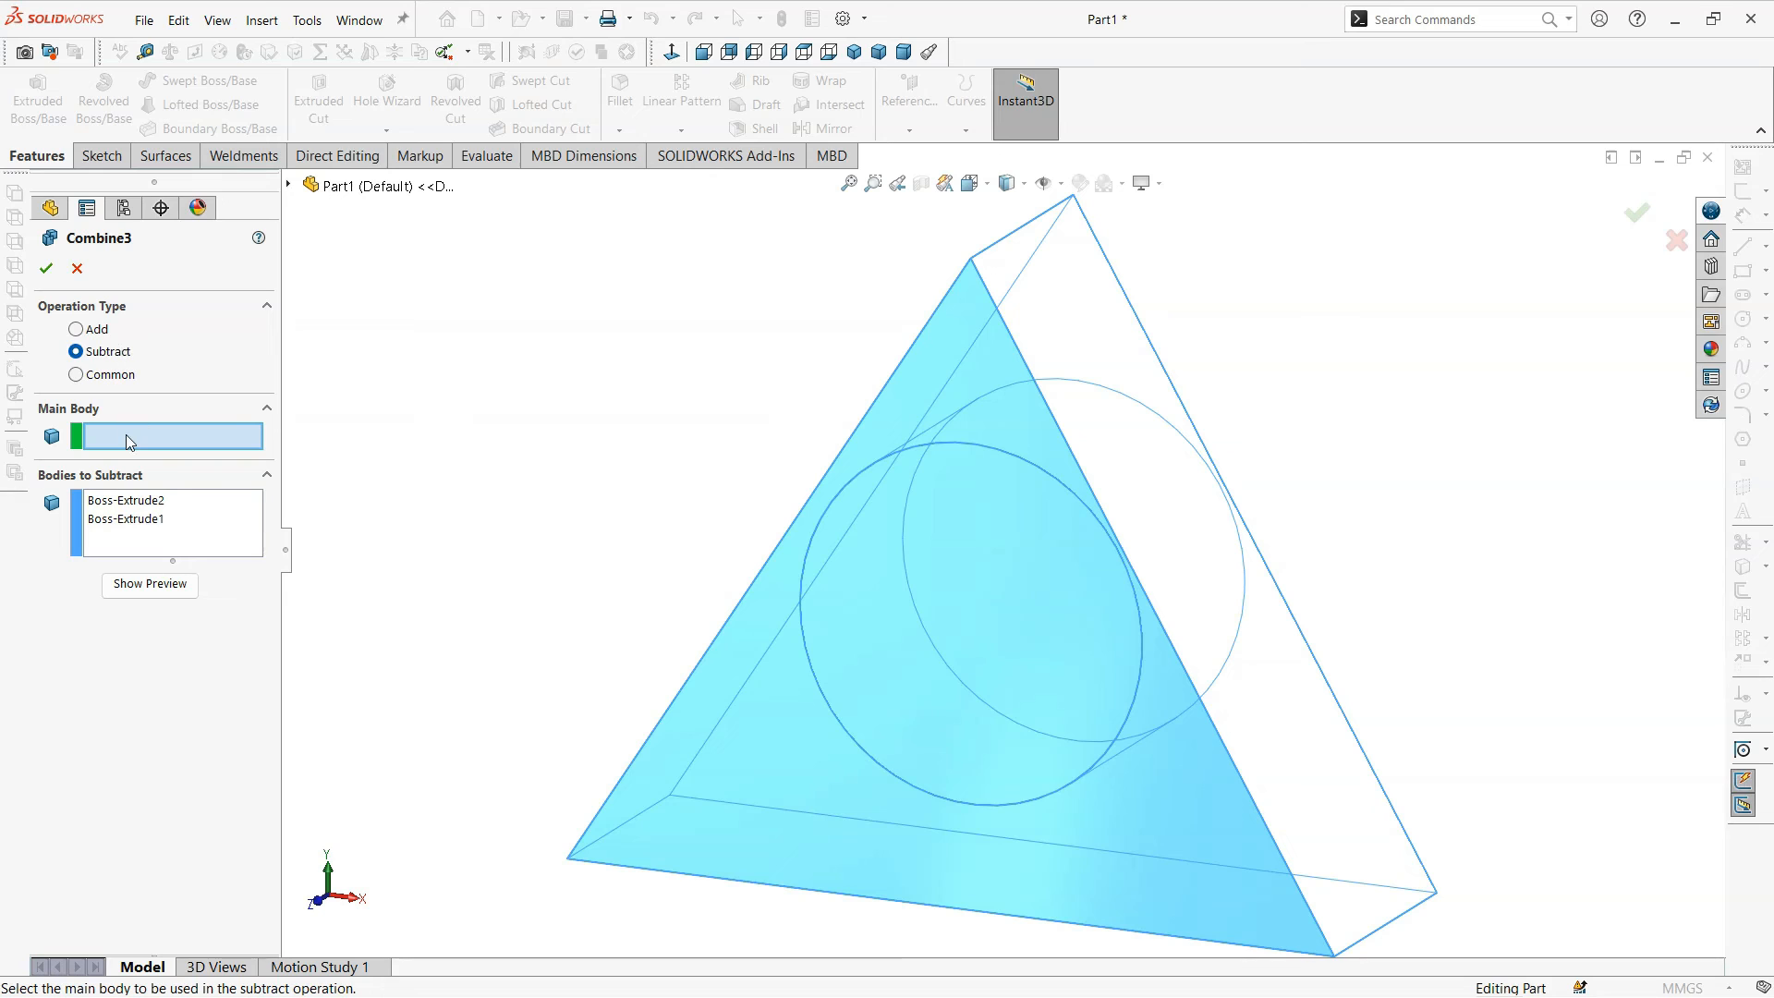
{"action": "left_click", "coordinate": [730, 741]}
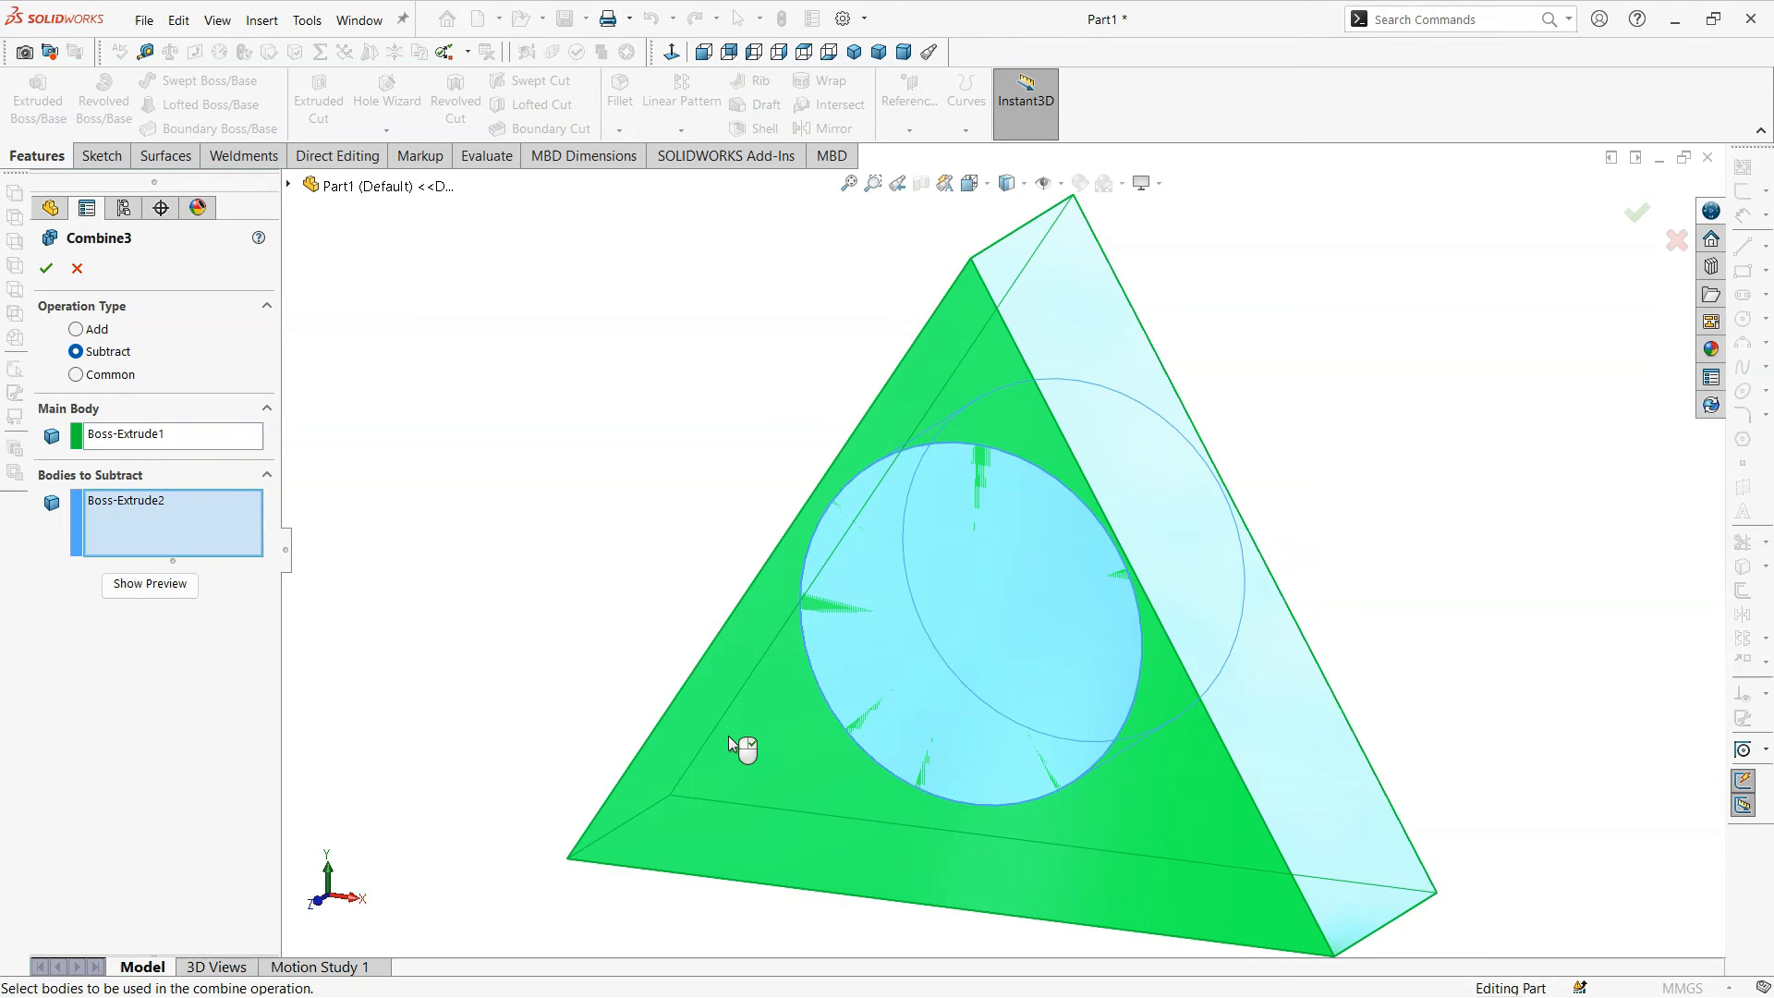
{"action": "left_click", "coordinate": [174, 502]}
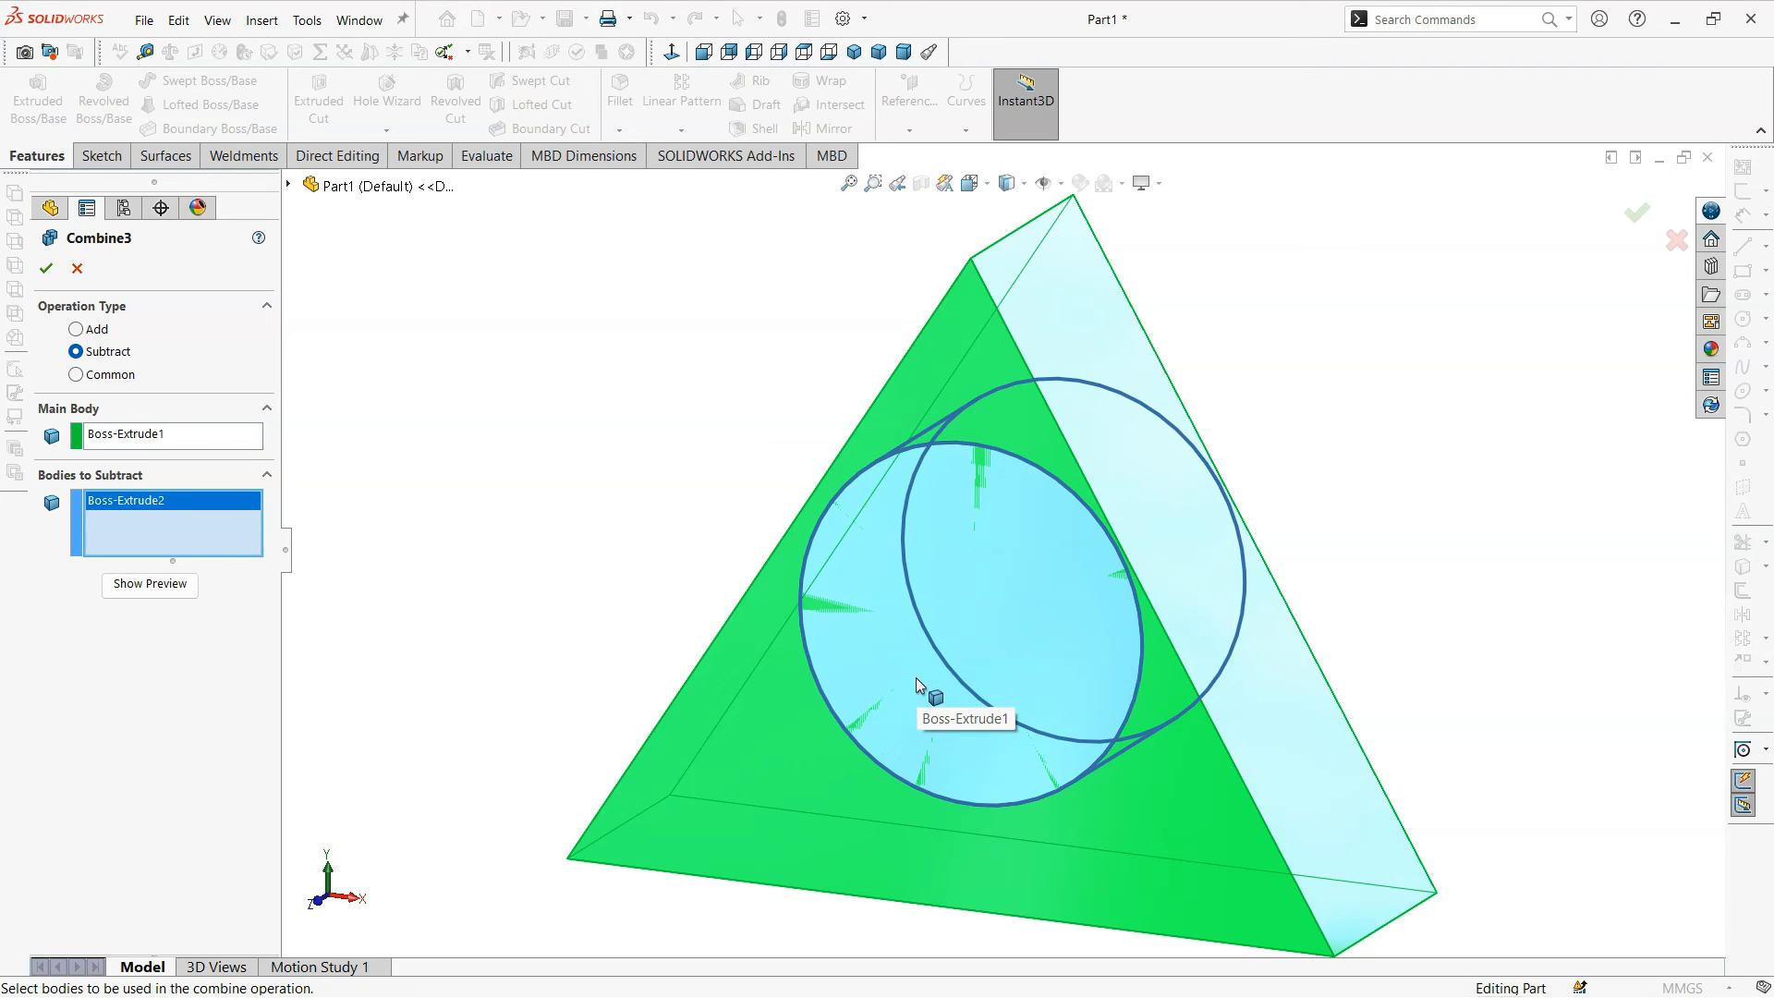
{"action": "left_click", "coordinate": [45, 268]}
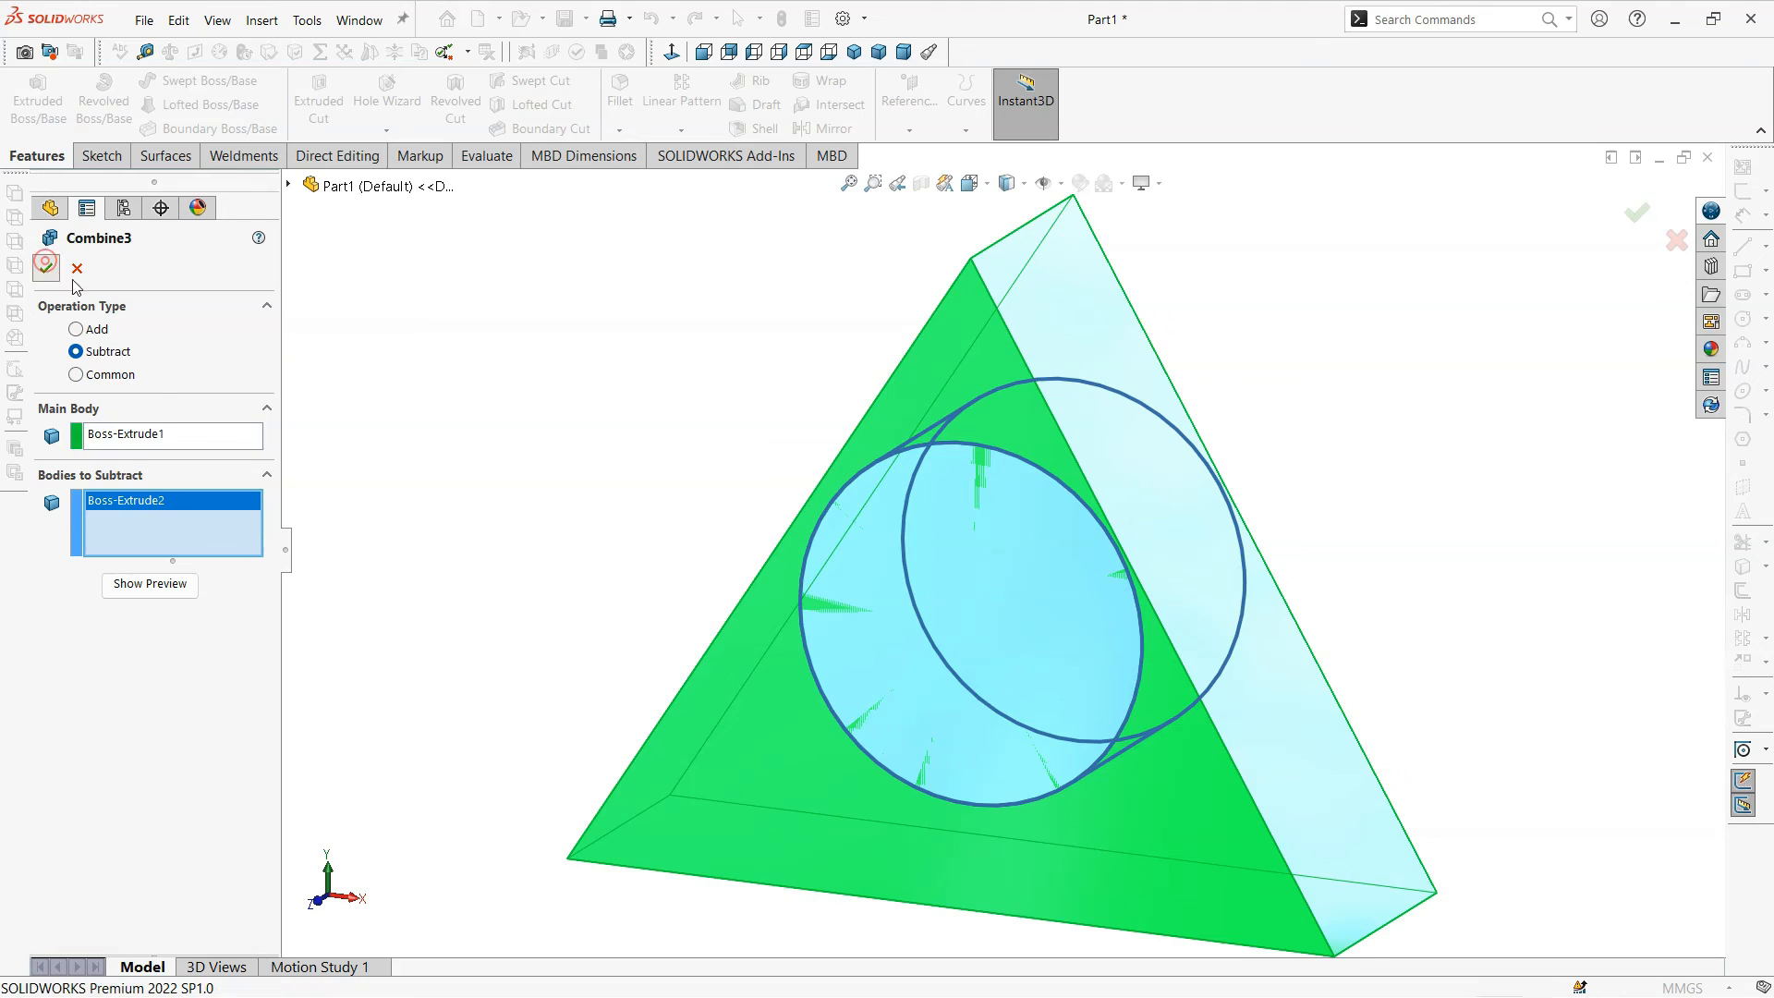
{"action": "middle_click_drag", "start_coordinate": [521, 410], "coordinate": [828, 764]}
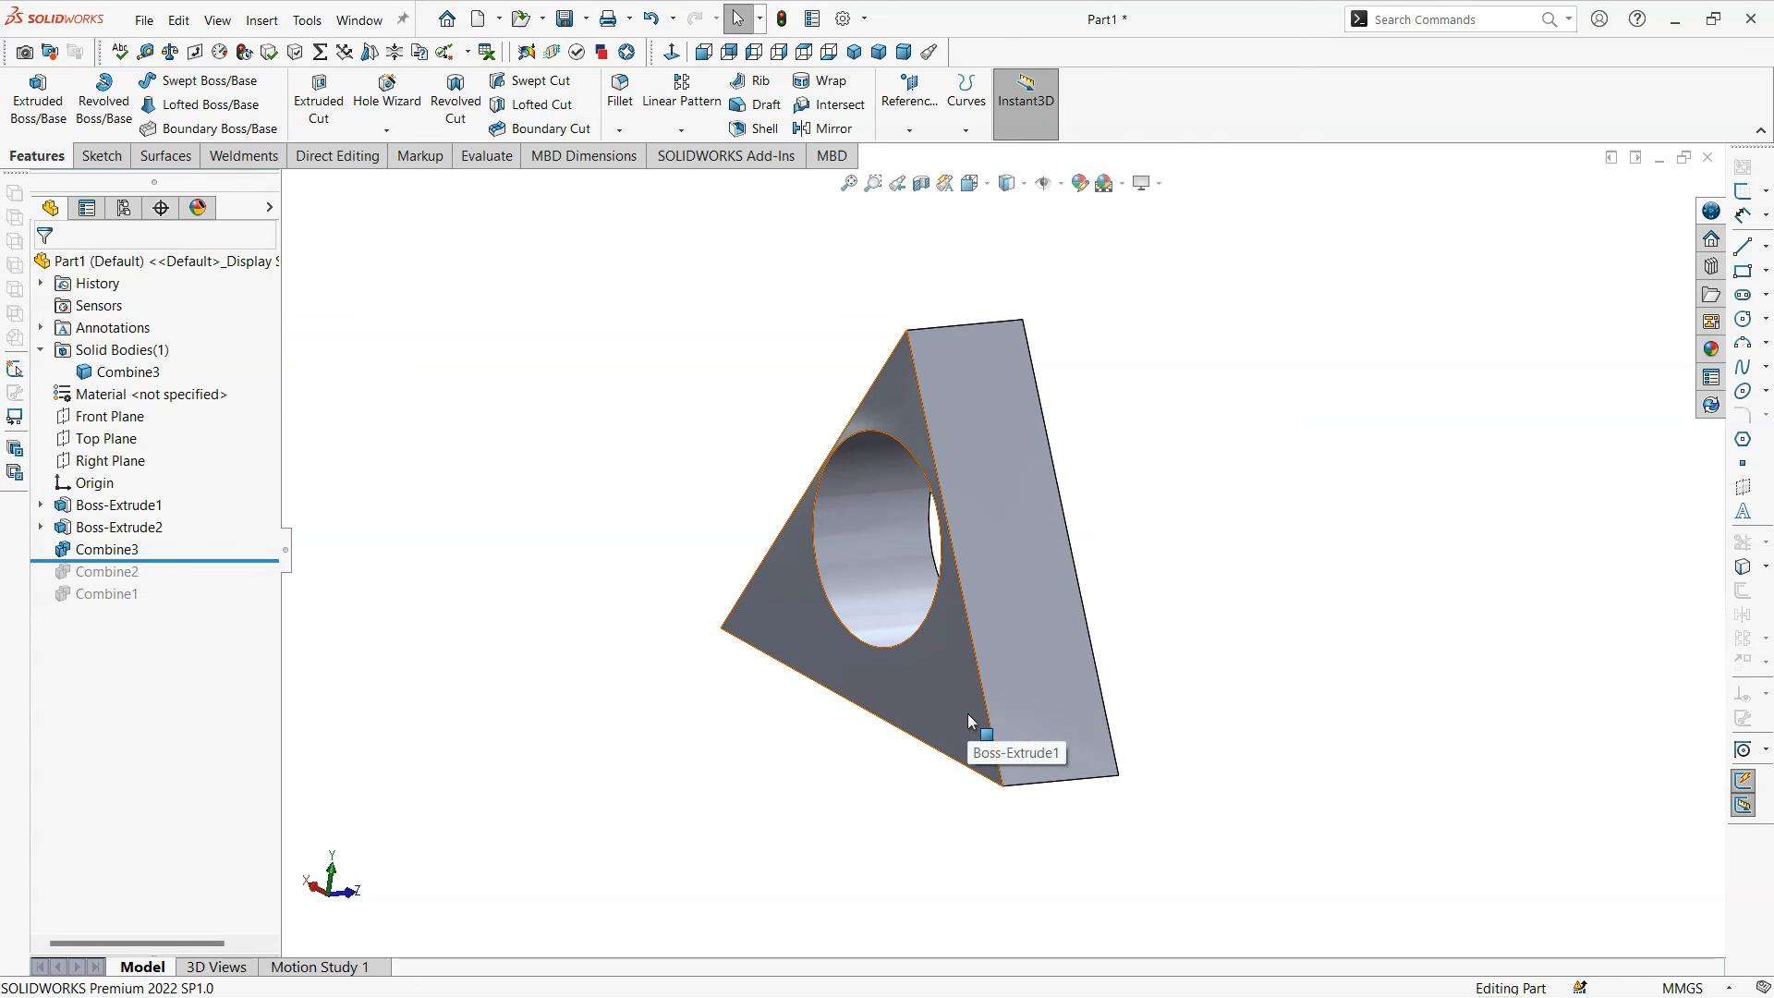